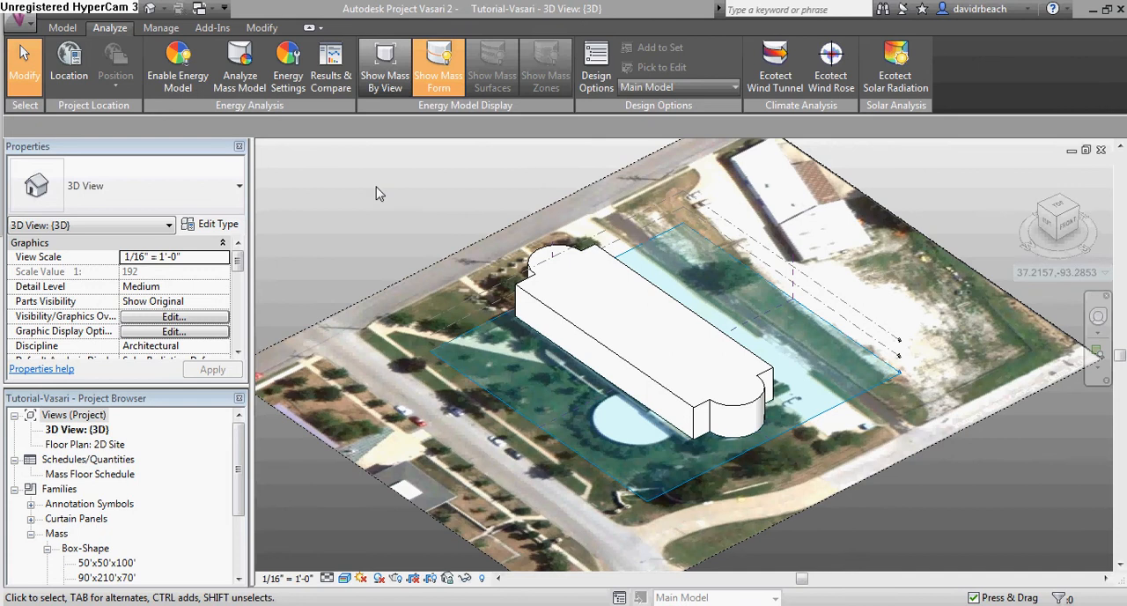
Enable the energy model for the building mass
middle_drag(390, 200, 410, 213)
scroll(707, 376, up, 2)
middle_drag(709, 378, 724, 375)
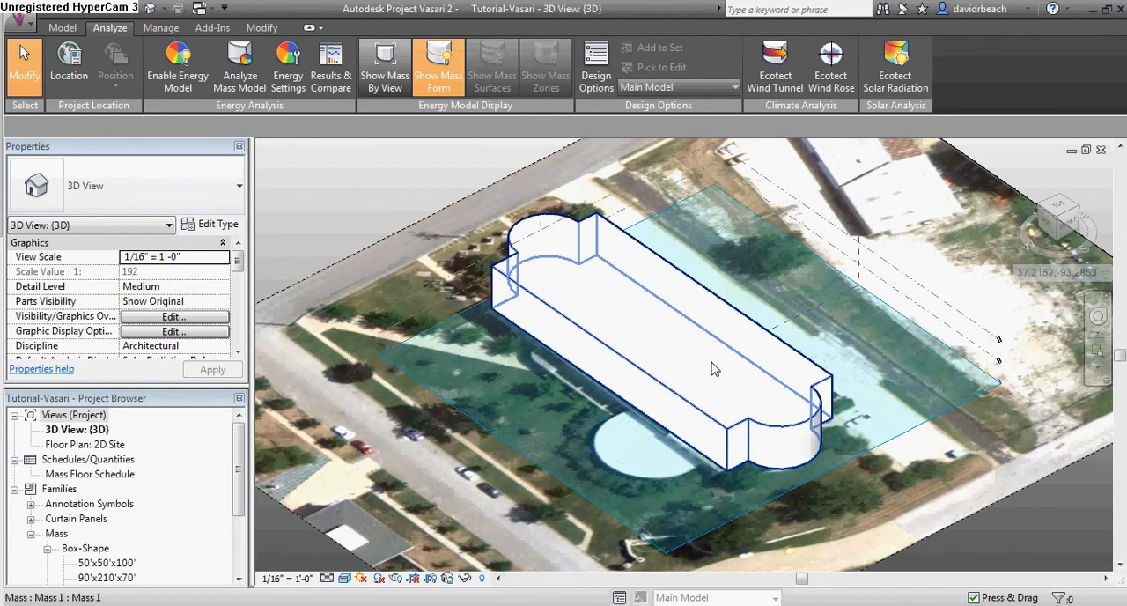
click(182, 68)
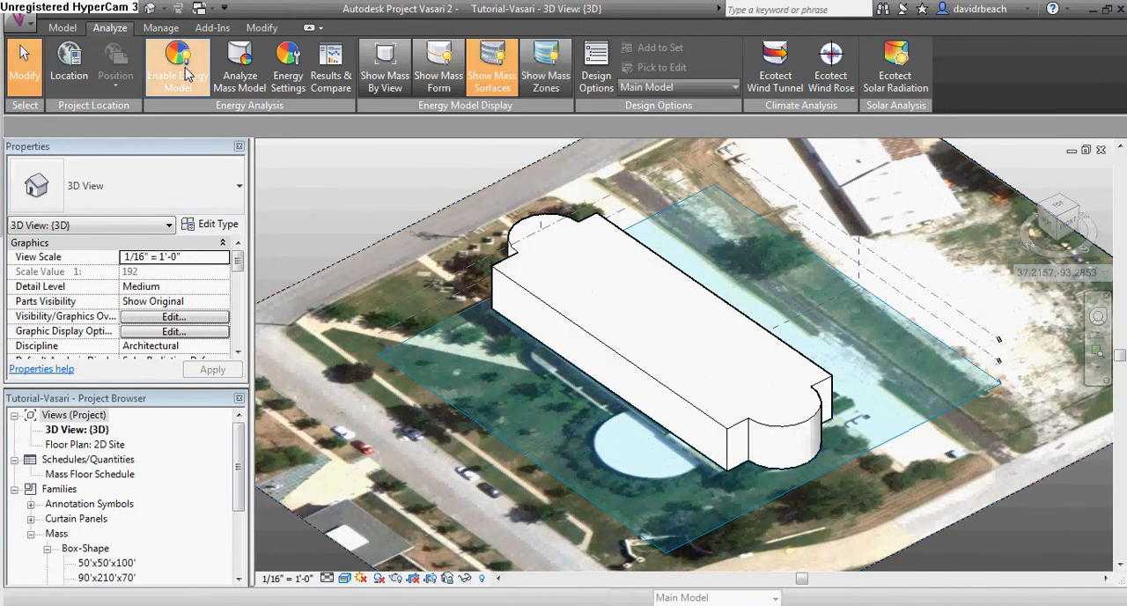
Add mass floors to the building mass at Level 1 and Level 2, and dismiss the warning
click(609, 294)
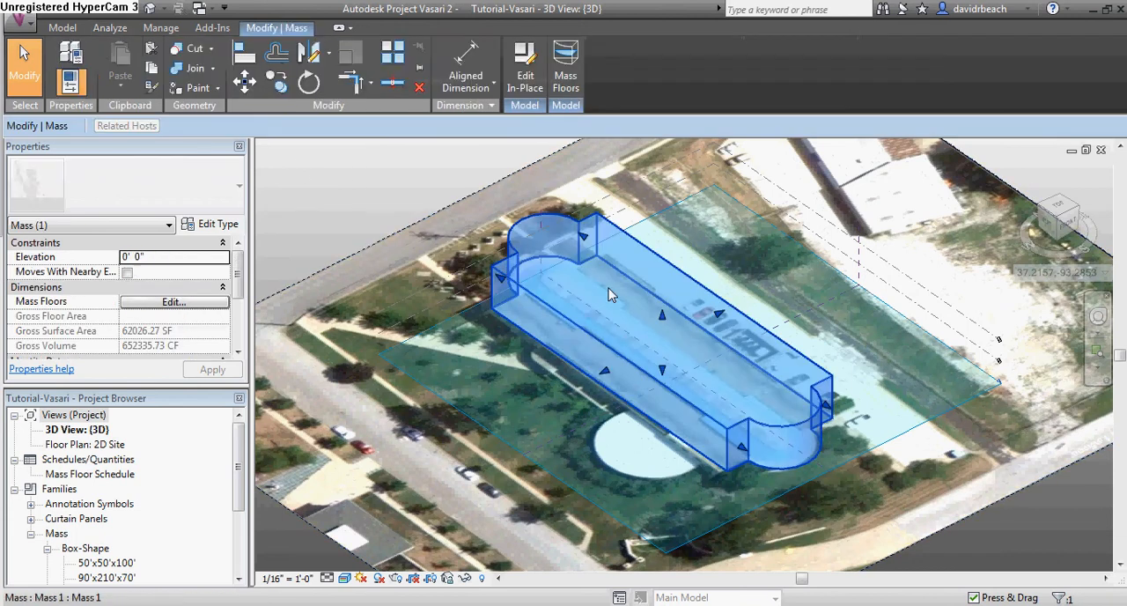
shift+middle_drag(610, 295, 718, 302)
scroll(578, 200, down, 1)
middle_drag(579, 200, 609, 198)
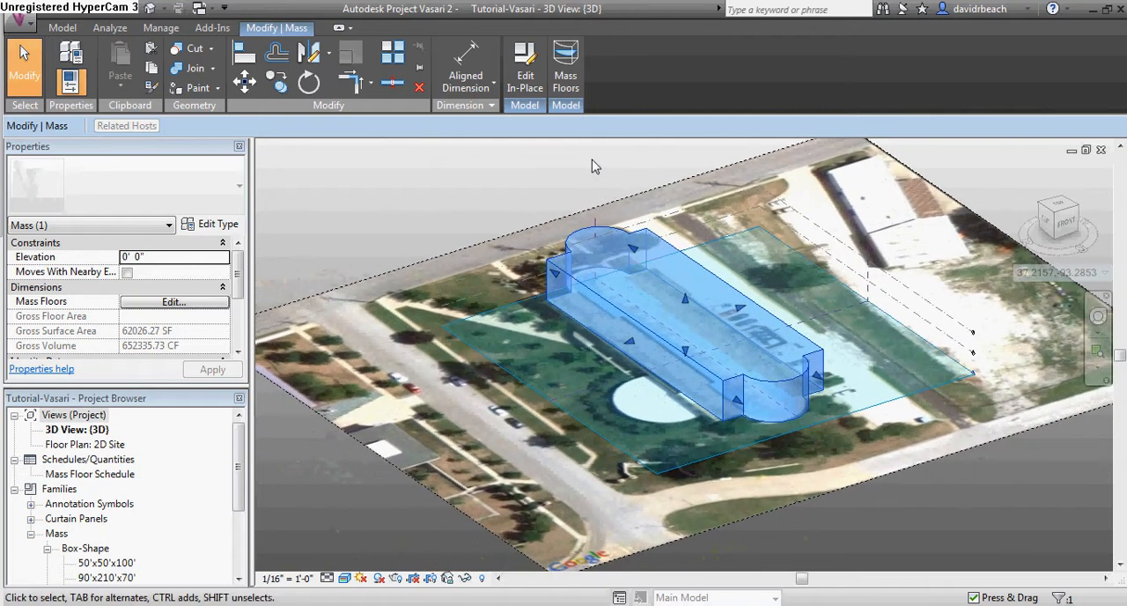
click(565, 67)
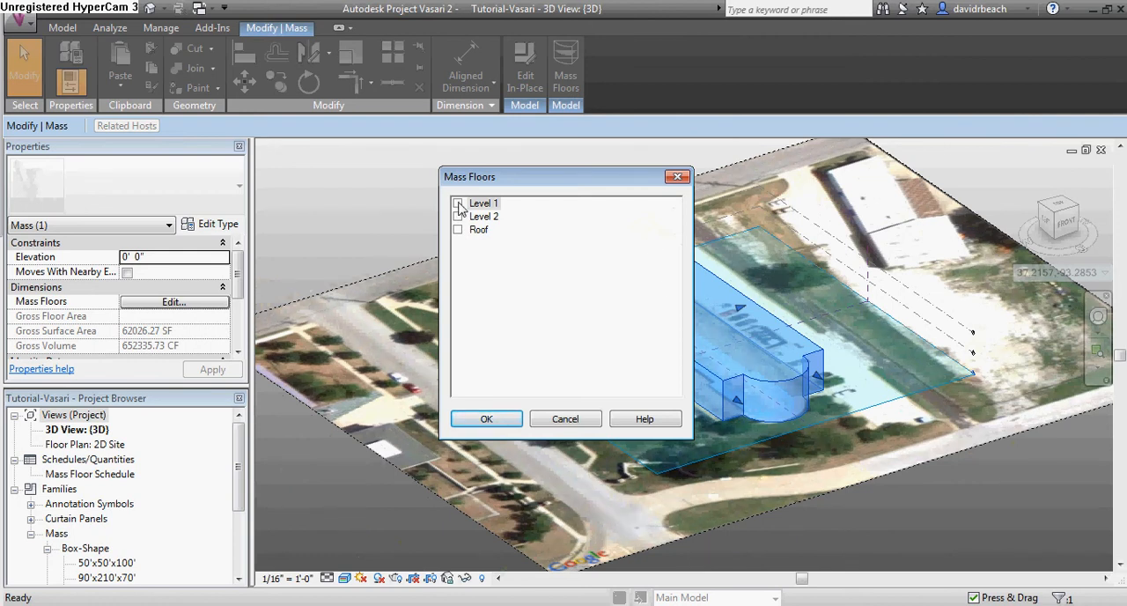
click(458, 203)
click(458, 216)
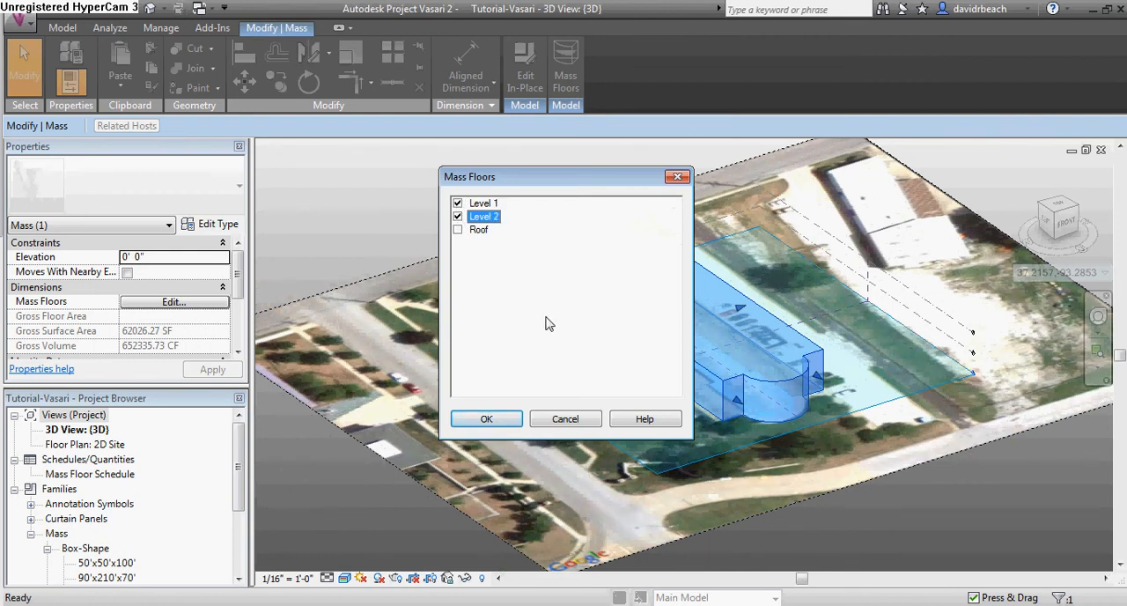
click(490, 420)
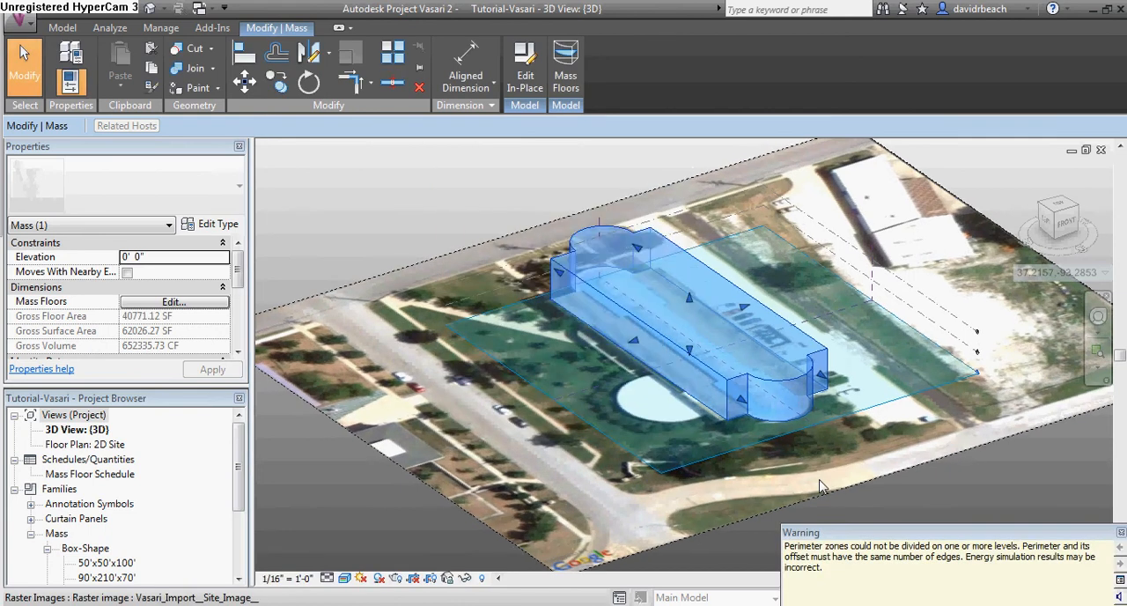
click(1122, 534)
Set the building type to School or University in the energy settings
mouse_move(872, 498)
shift+middle_down()
mouse_move(709, 485)
mouse_move(881, 497)
shift+middle_up()
scroll(753, 377, up, 3)
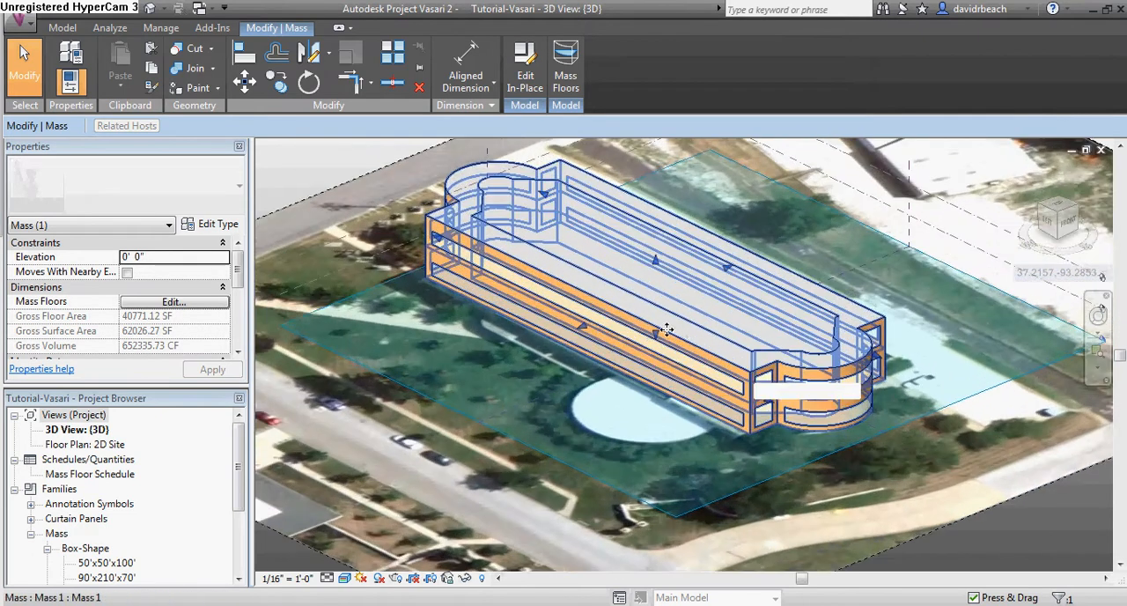
middle_drag(672, 327, 657, 362)
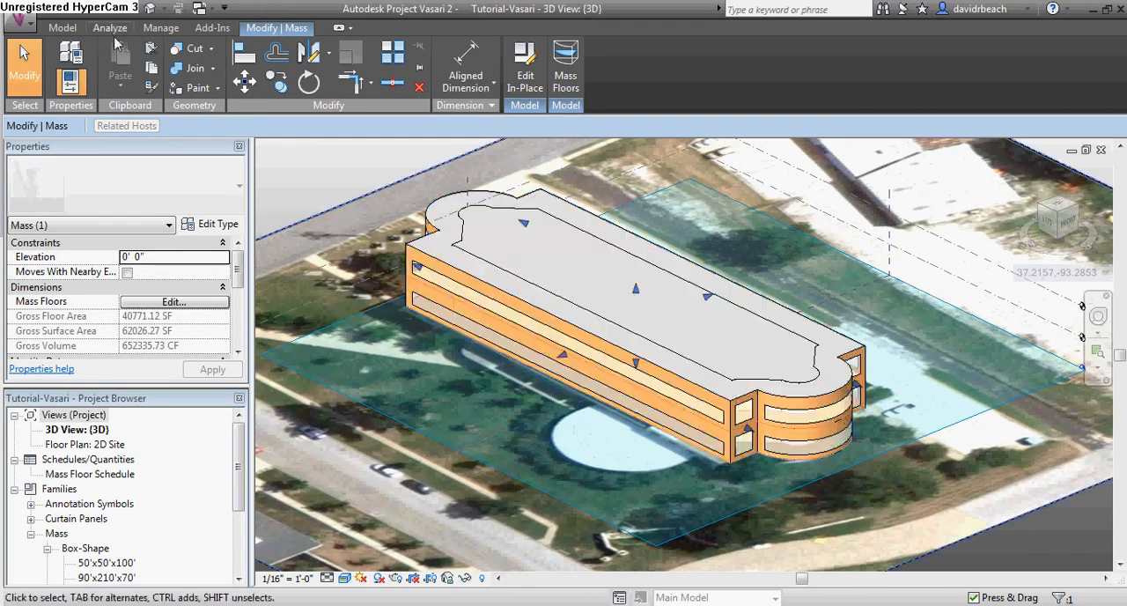
click(114, 28)
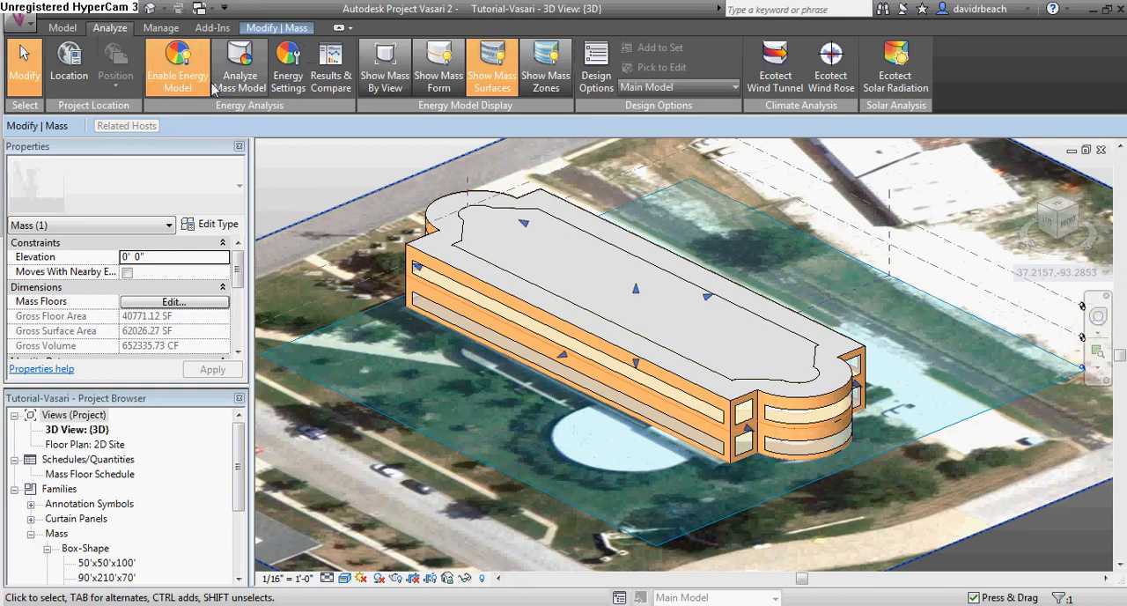
middle_drag(326, 145, 345, 148)
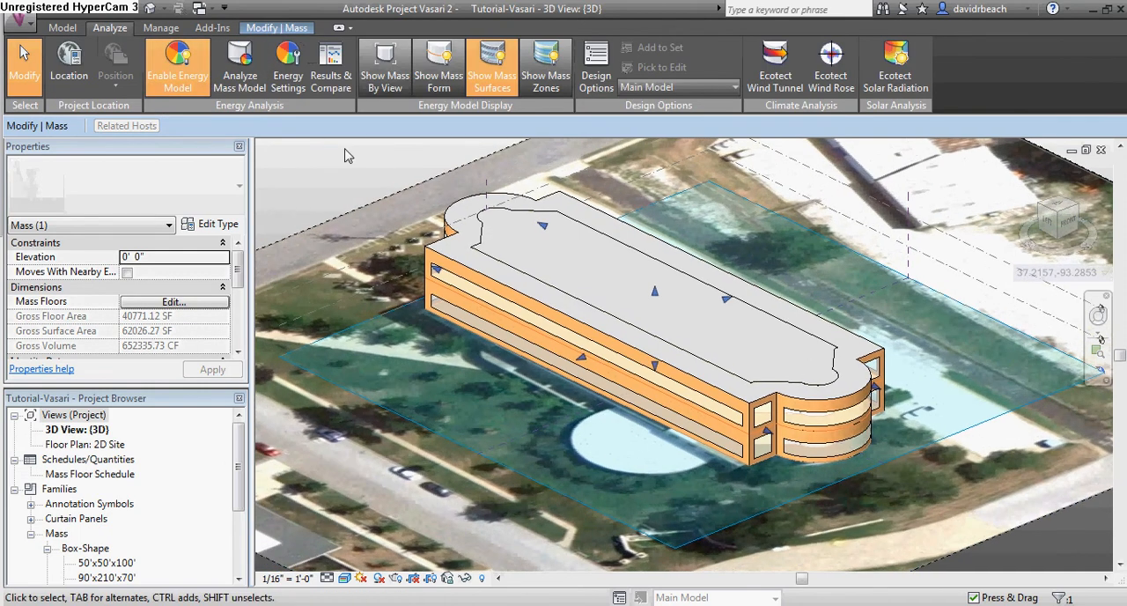
click(287, 58)
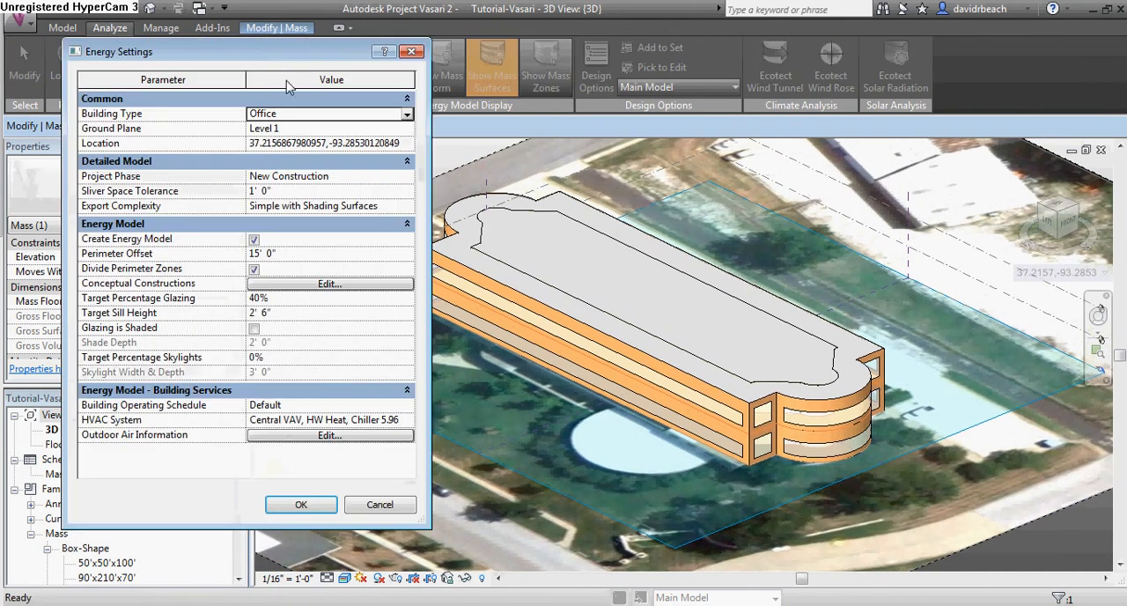
drag(271, 51, 506, 81)
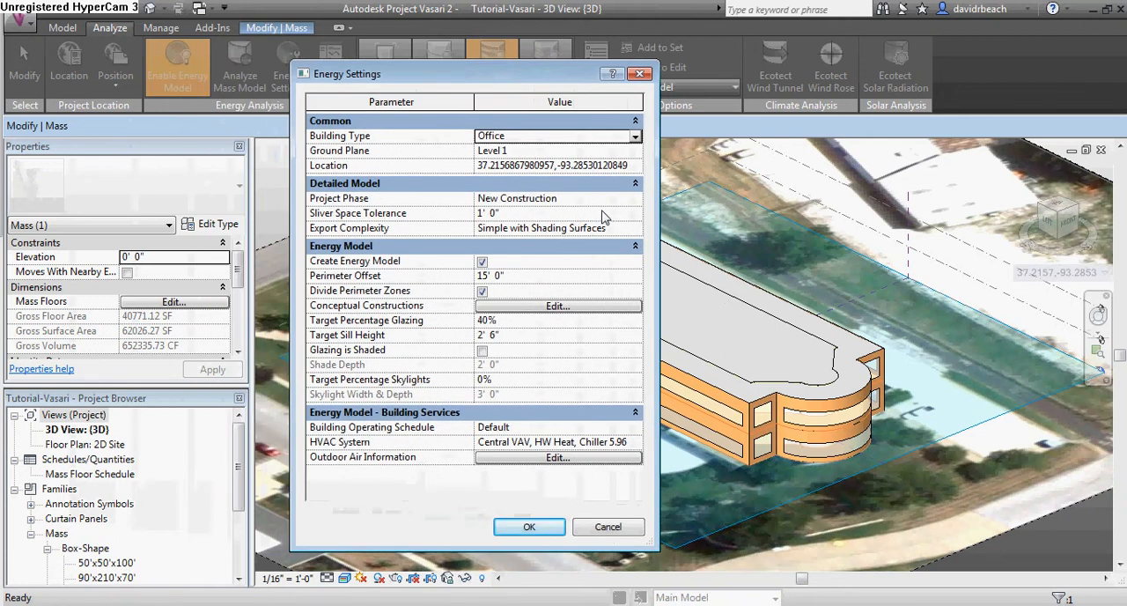
click(635, 136)
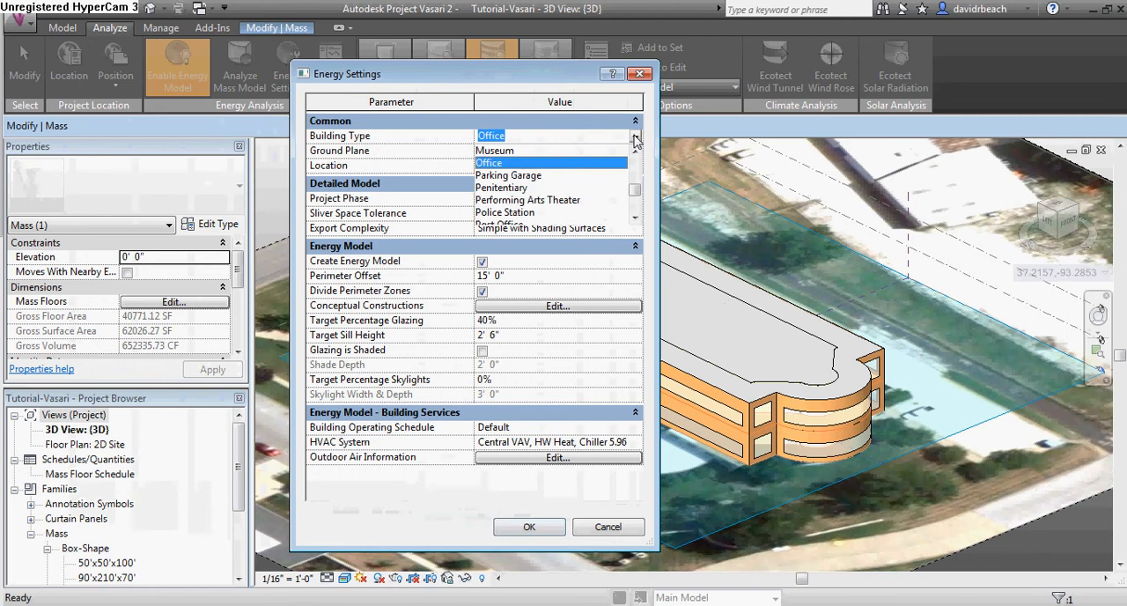
drag(638, 193, 640, 199)
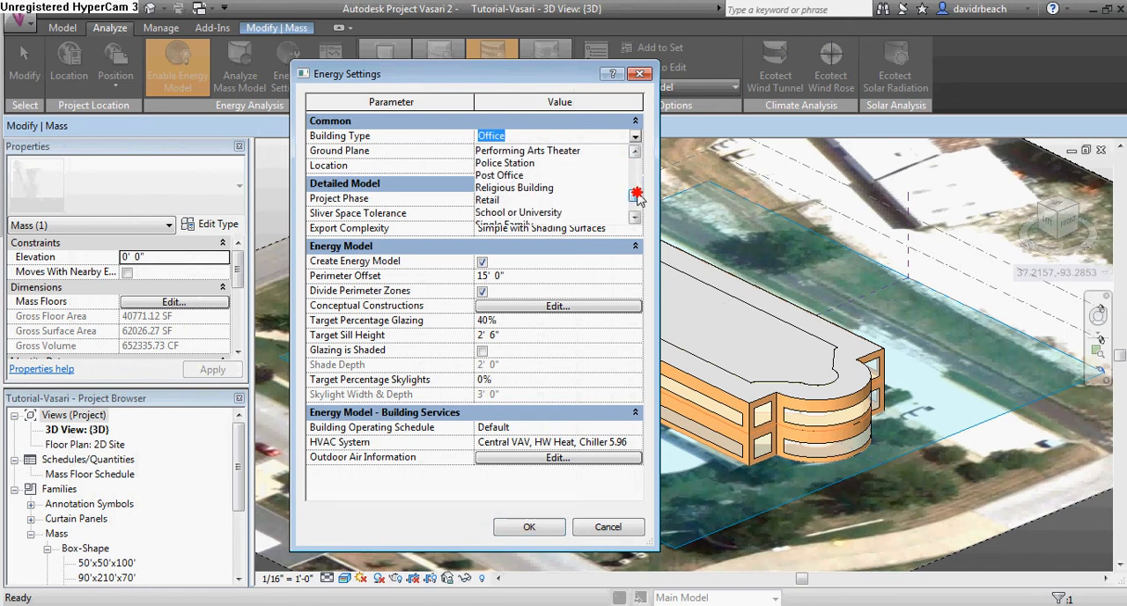
click(553, 213)
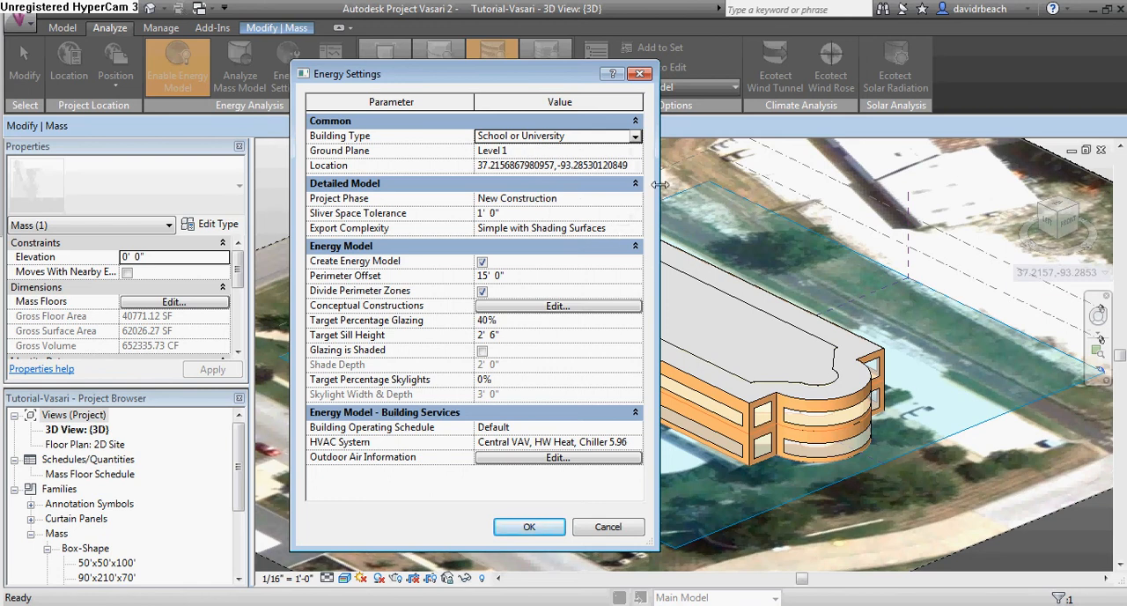
Set the target percentage glazing to 80% and apply the energy settings to the model
click(520, 322)
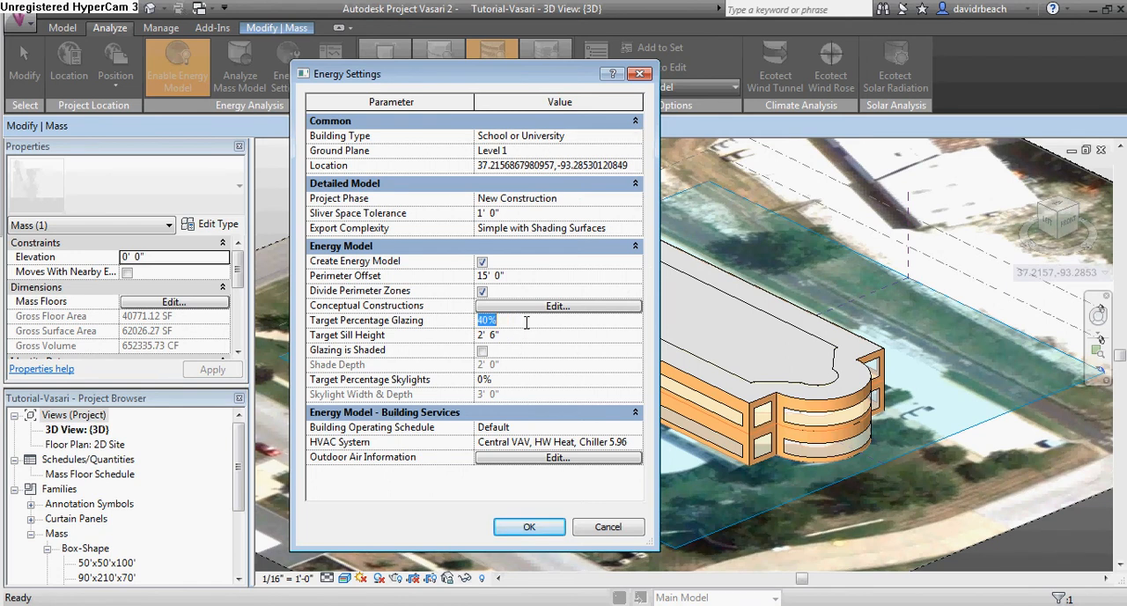
text(80)
click(527, 336)
click(532, 527)
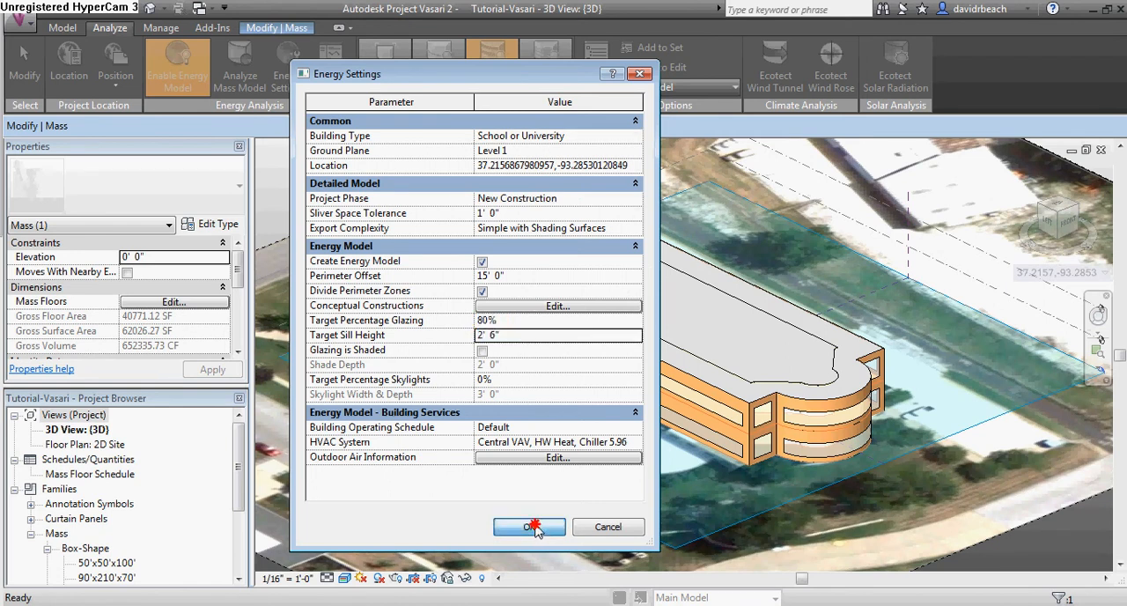
shift+middle_drag(672, 396, 391, 154)
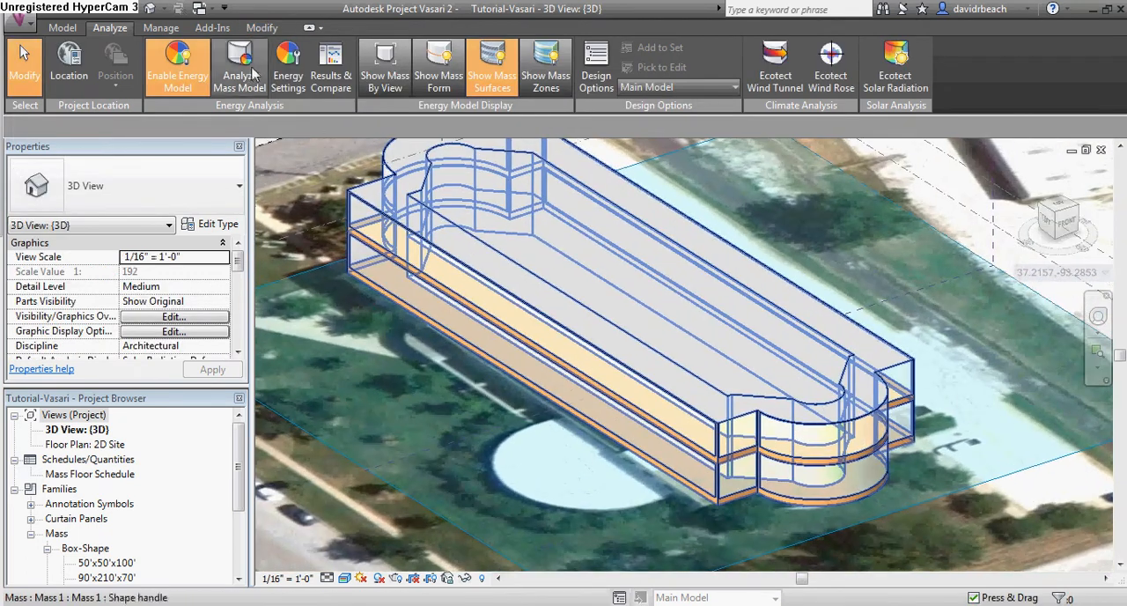
Reopen the energy settings and set the target percentage glazing to 40%
click(288, 66)
click(522, 319)
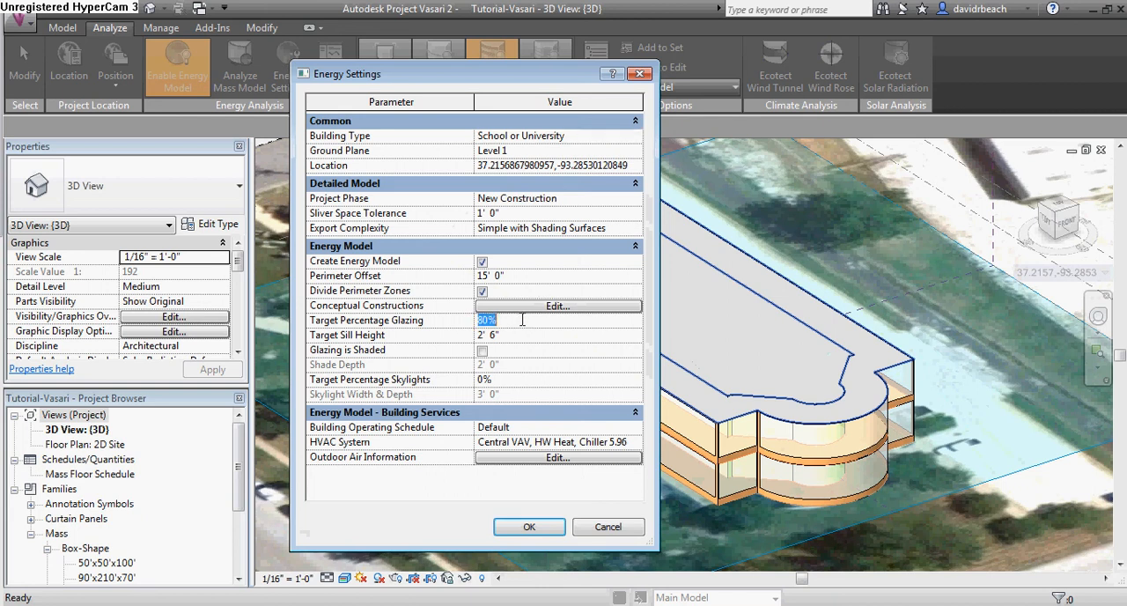
text(40)
click(556, 335)
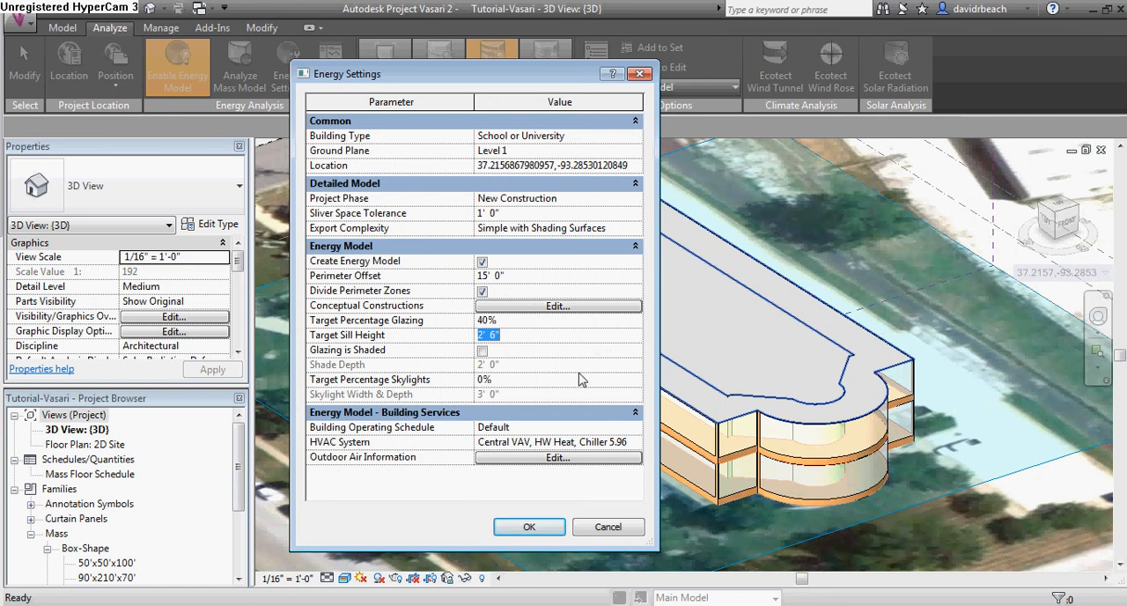
Set the target percentage skylights to 10%, look through the HVAC system options, and apply the energy settings
click(512, 379)
key(Tab)
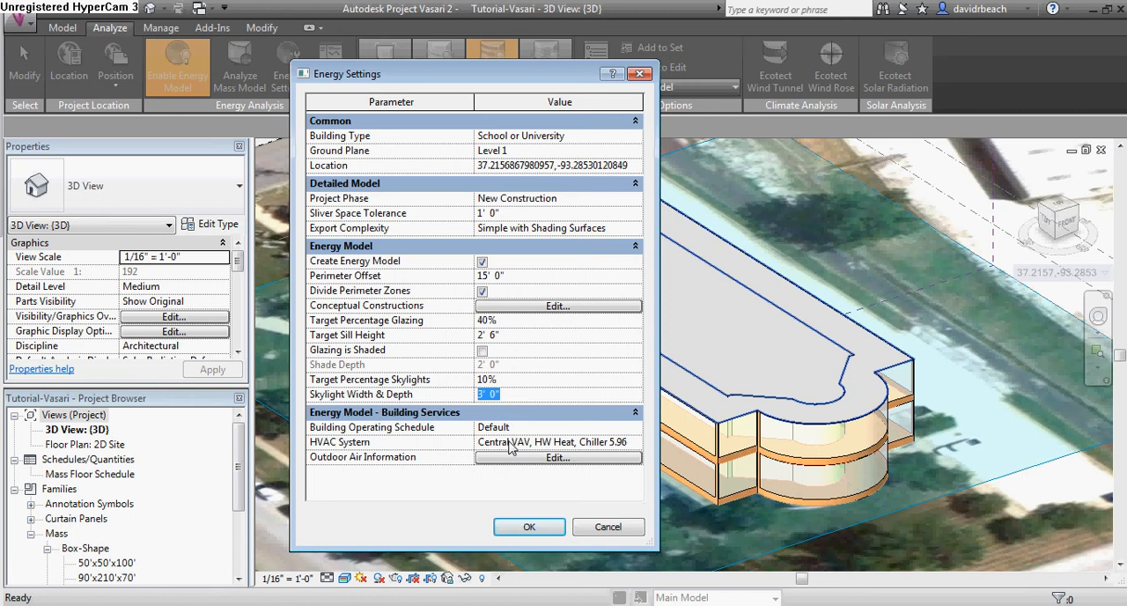
click(621, 447)
click(635, 443)
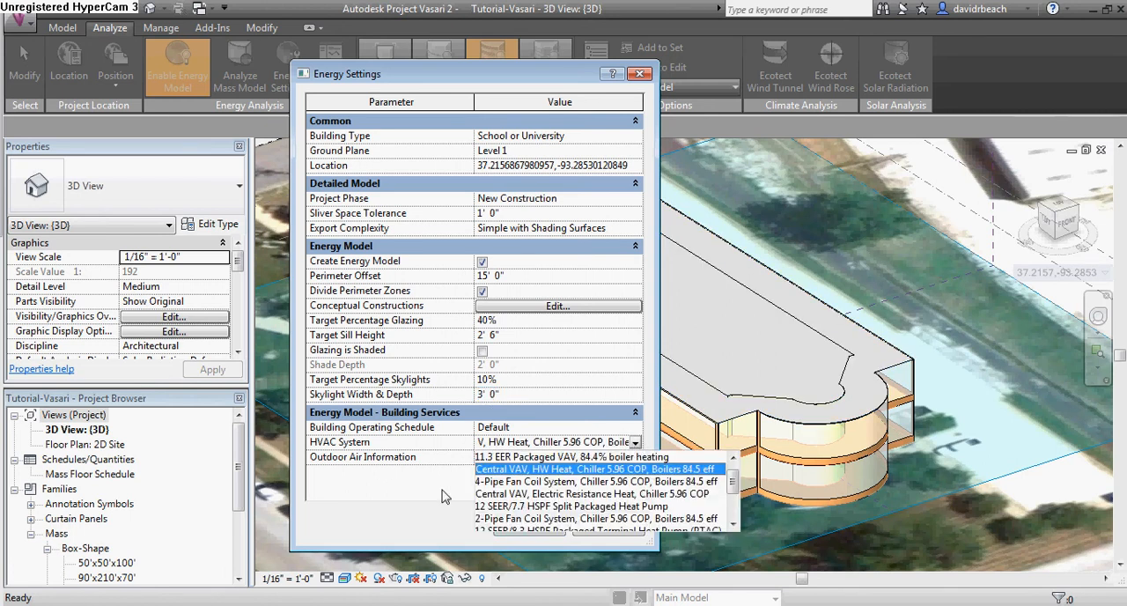
click(443, 497)
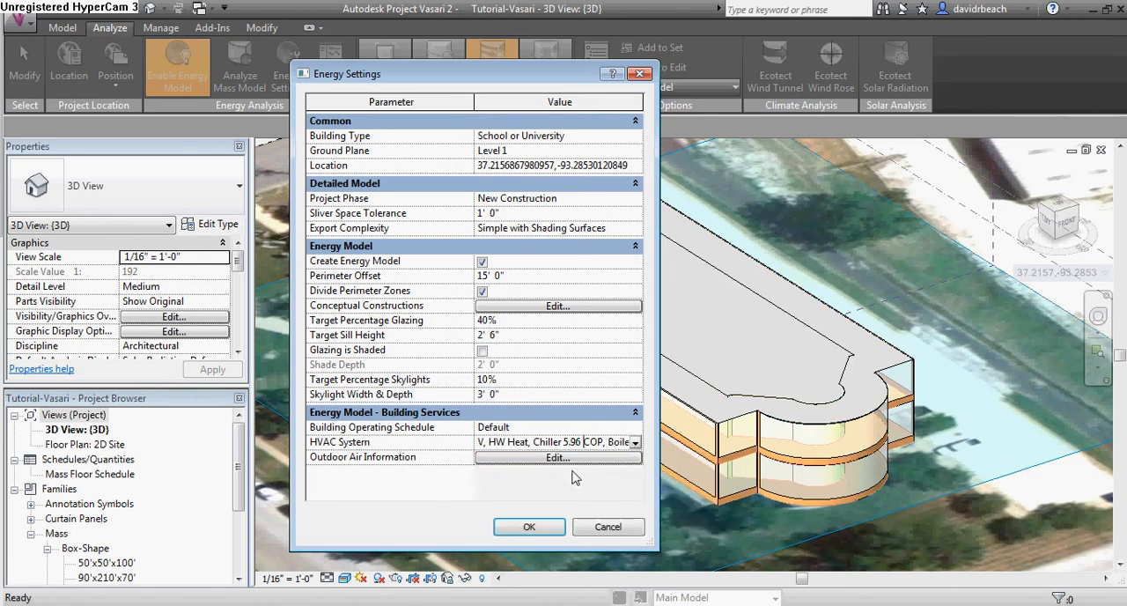
click(543, 527)
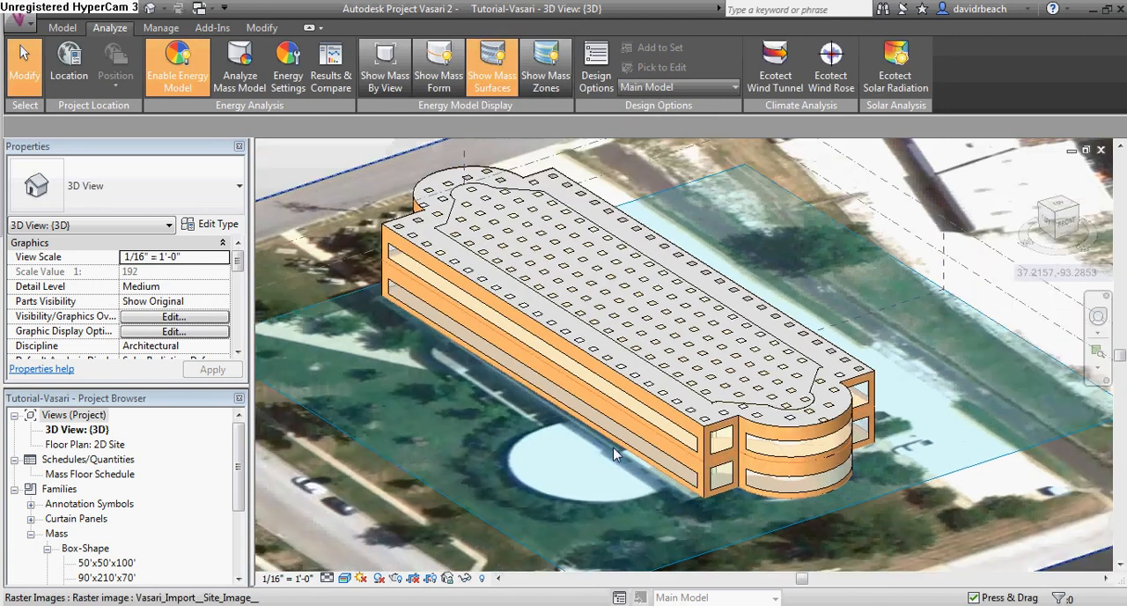
Examine the building's roof skylights and window bands from several angles and distances
scroll(614, 449, down, 2)
shift+middle_drag(606, 459, 648, 481)
scroll(648, 480, up, 1)
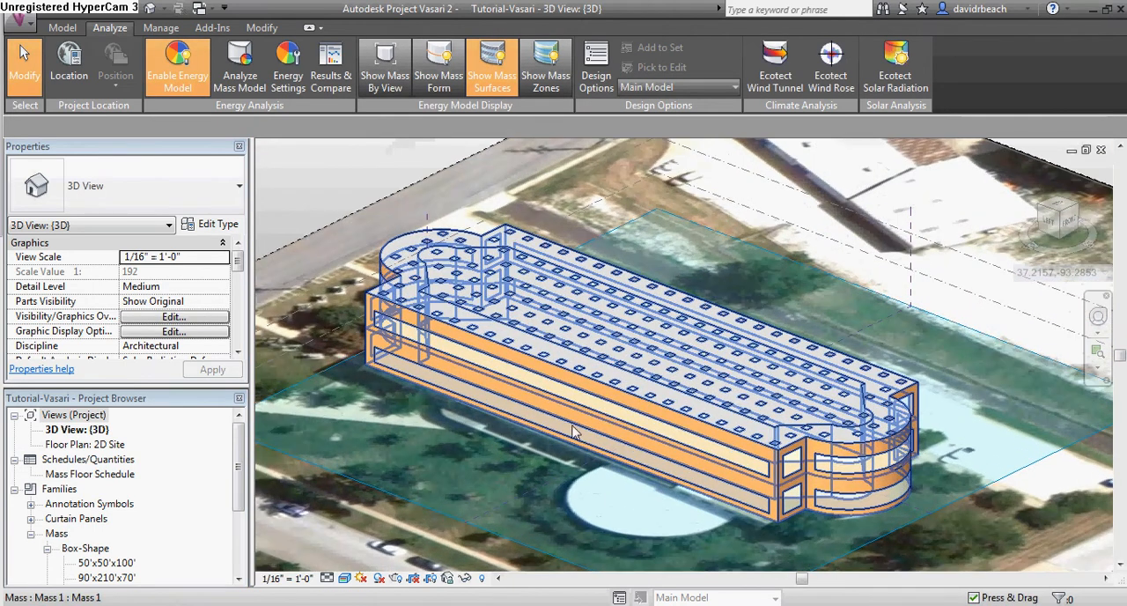
scroll(686, 497, down, 1)
shift+middle_drag(686, 500, 759, 511)
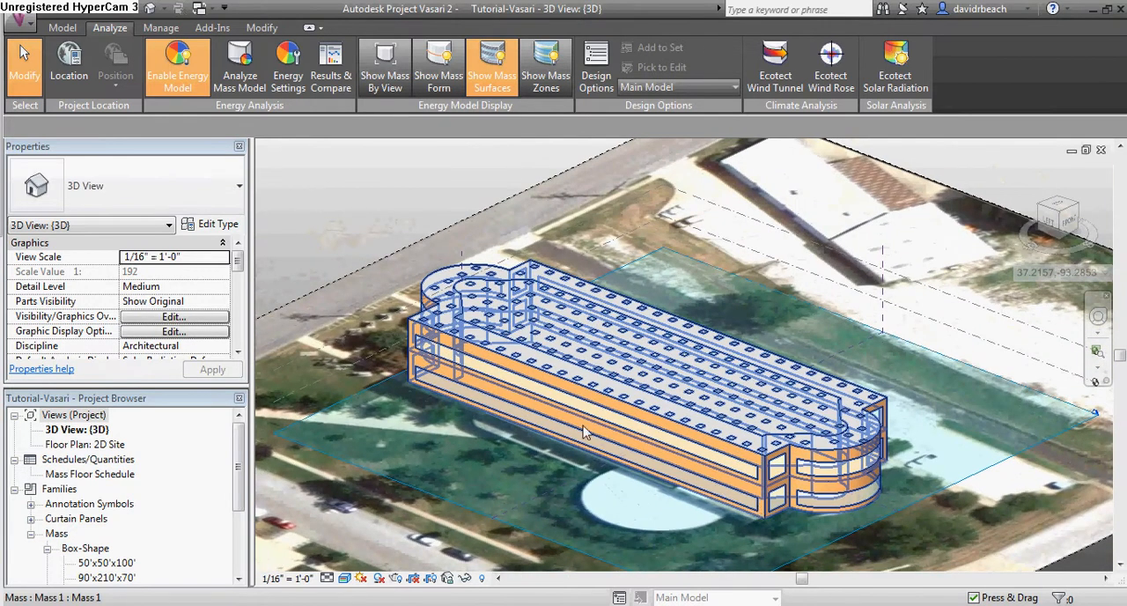
middle_drag(590, 434, 648, 428)
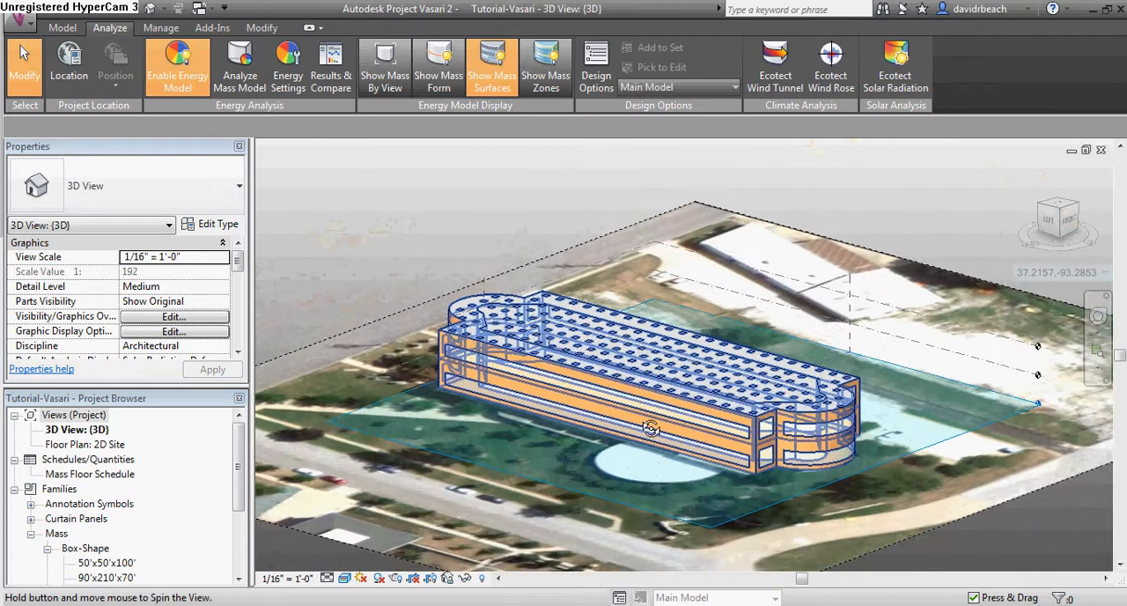
scroll(648, 429, up, 2)
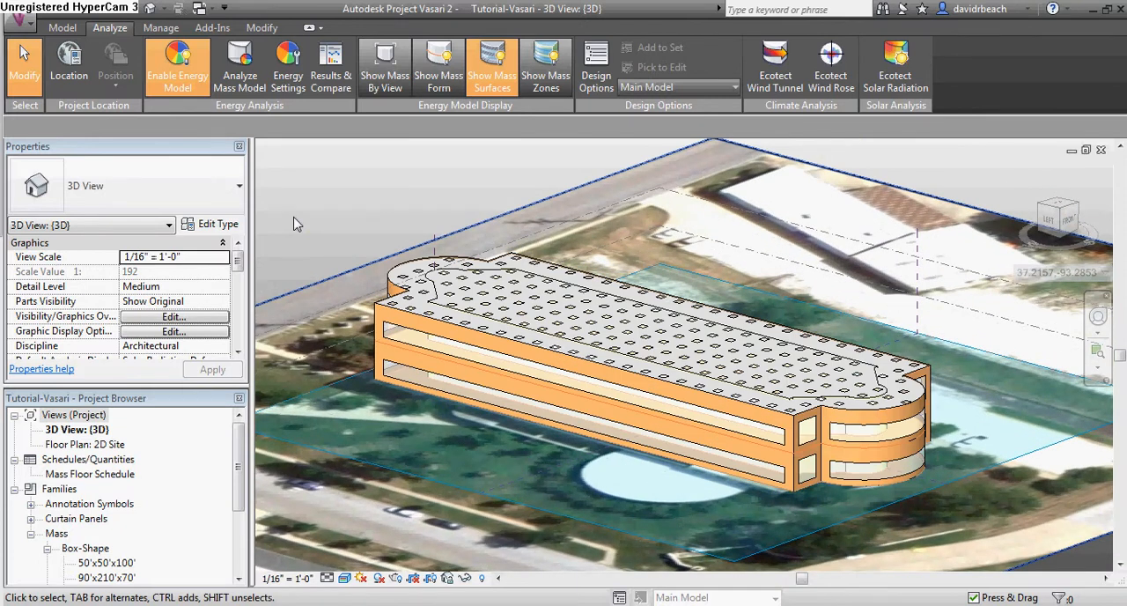
shift+middle_drag(570, 310, 653, 414)
scroll(650, 416, up, 2)
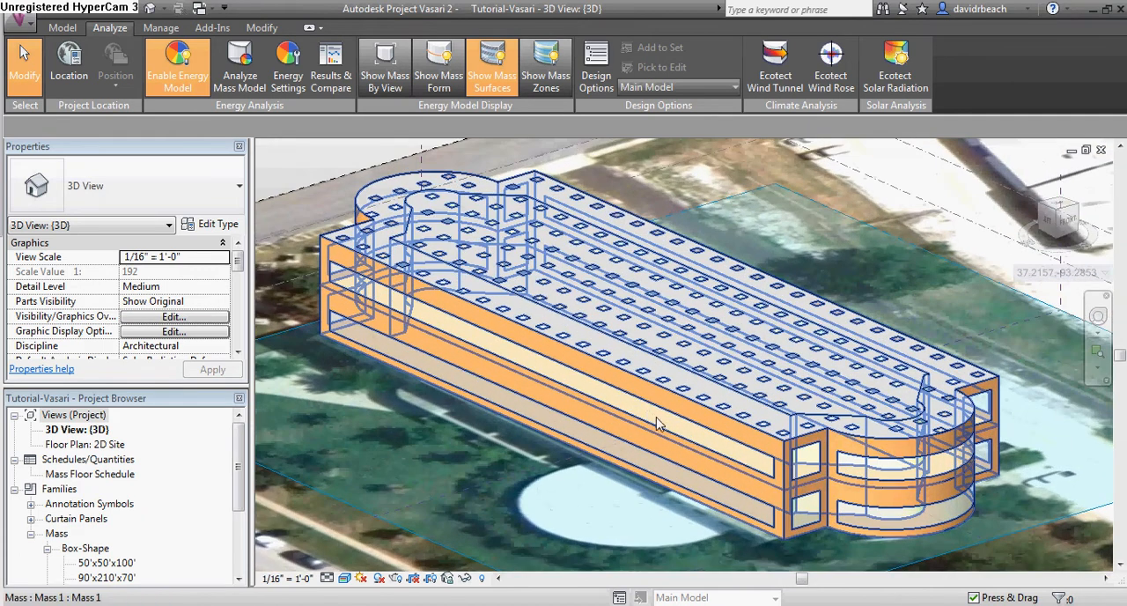
Set the energy values of the upper-floor long front wall to By Surface and its target percentage glazing to 80%
click(710, 428)
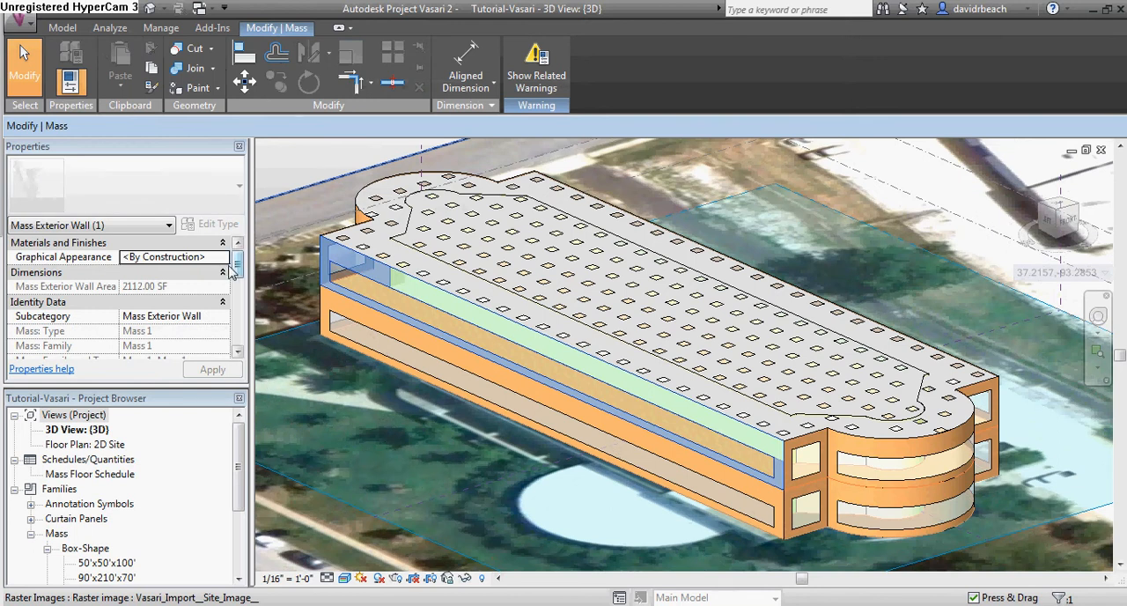
drag(237, 268, 238, 308)
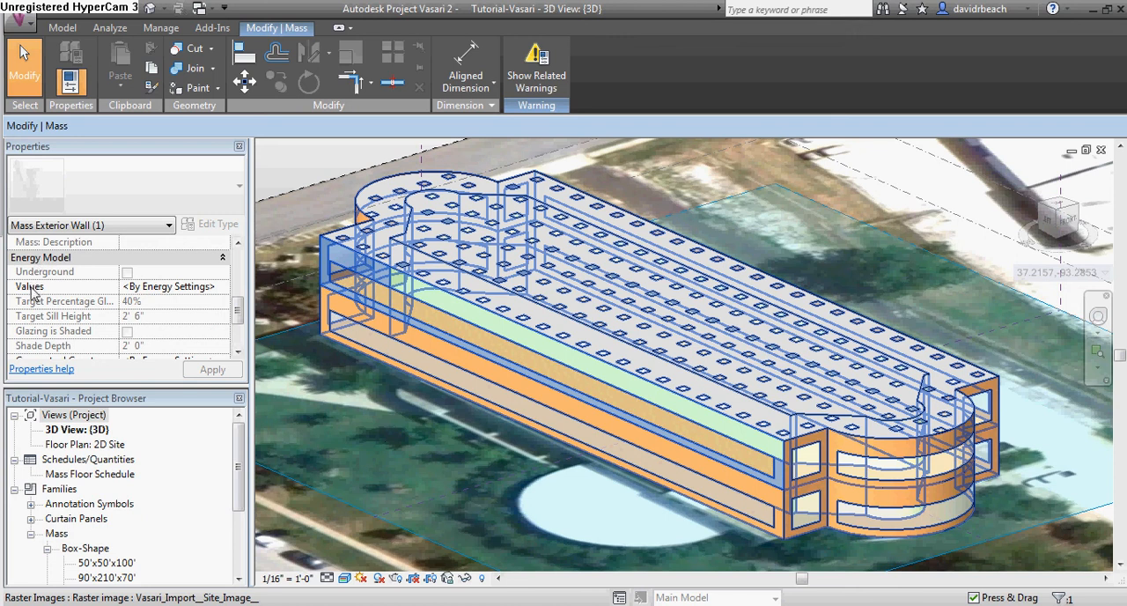
click(223, 288)
click(164, 315)
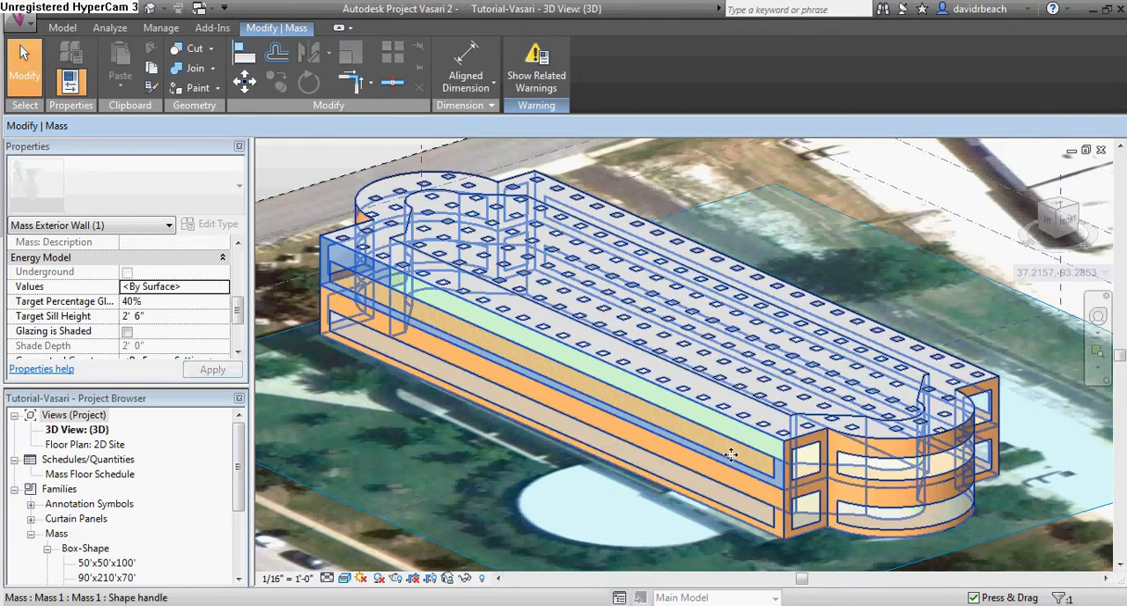
click(167, 301)
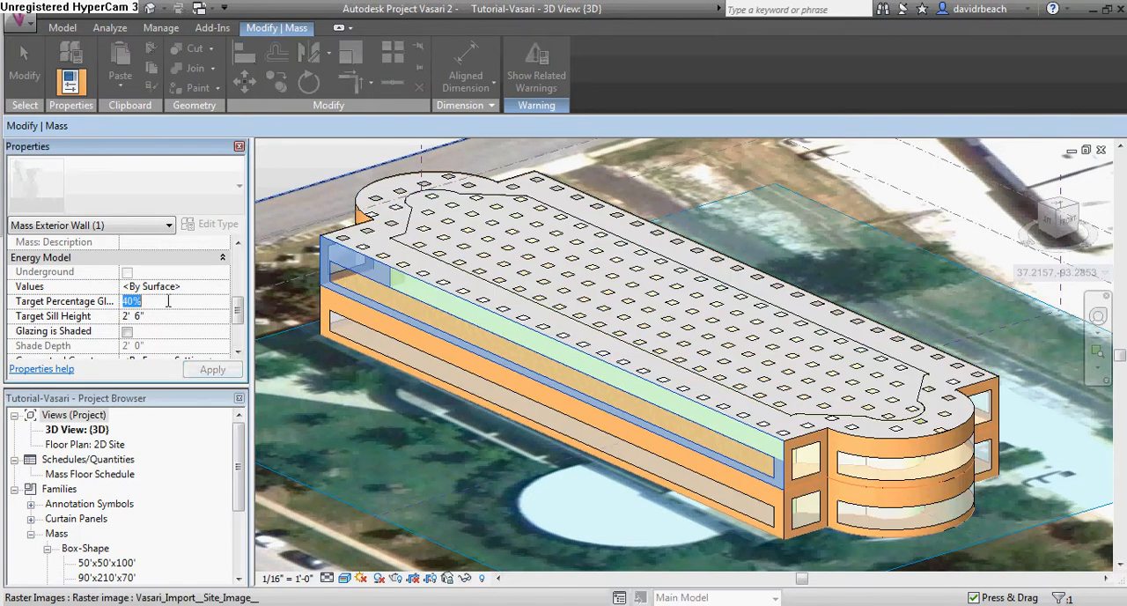
text(80)
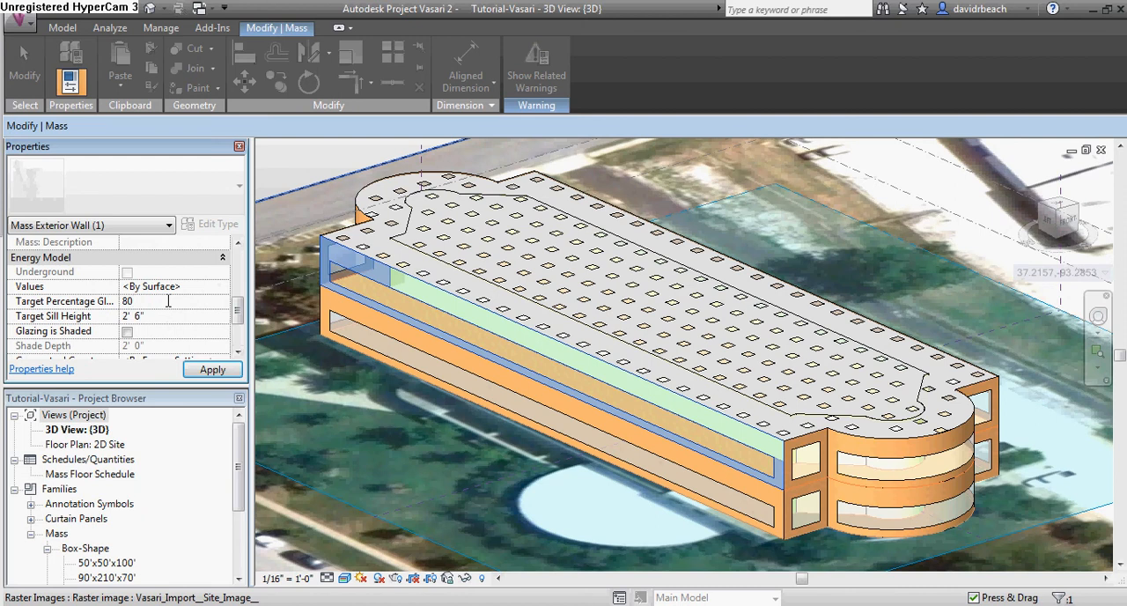
click(213, 371)
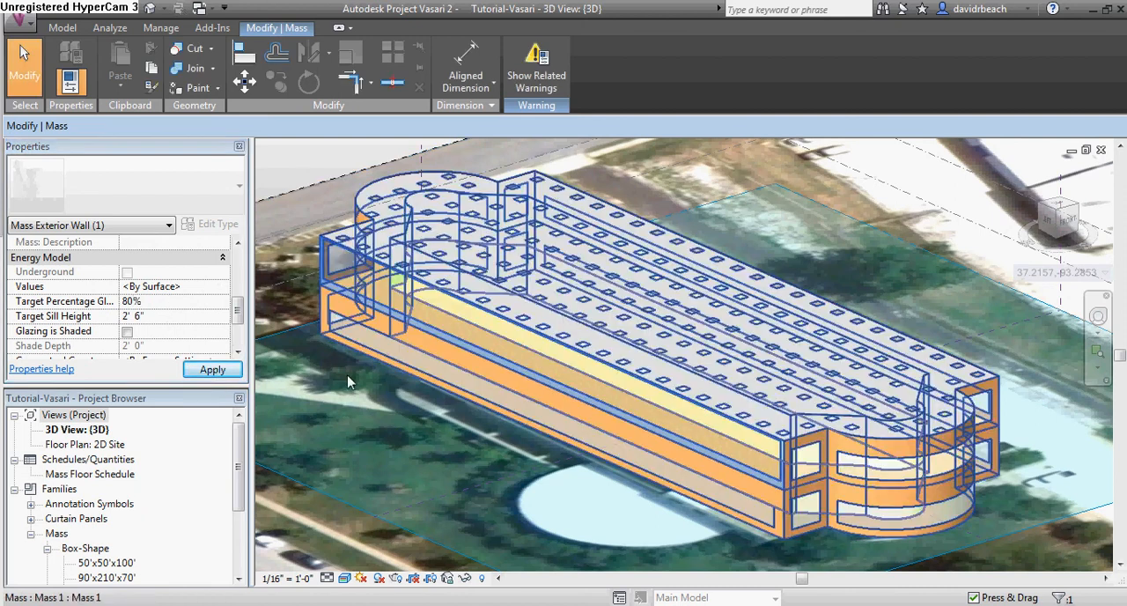
click(276, 168)
shift+middle_drag(478, 391, 480, 357)
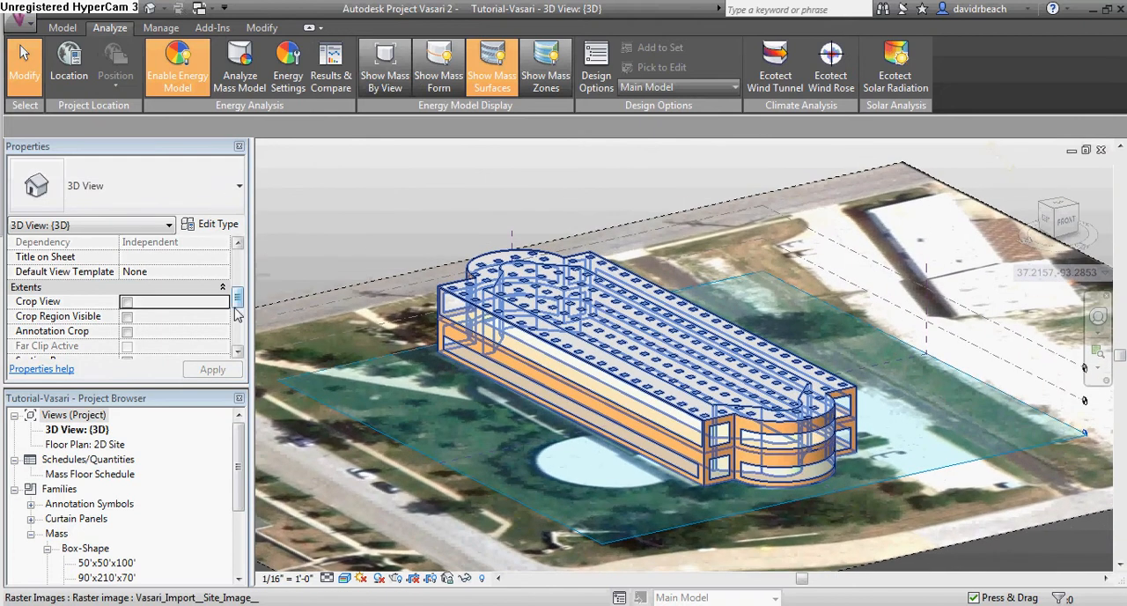
drag(236, 313, 236, 334)
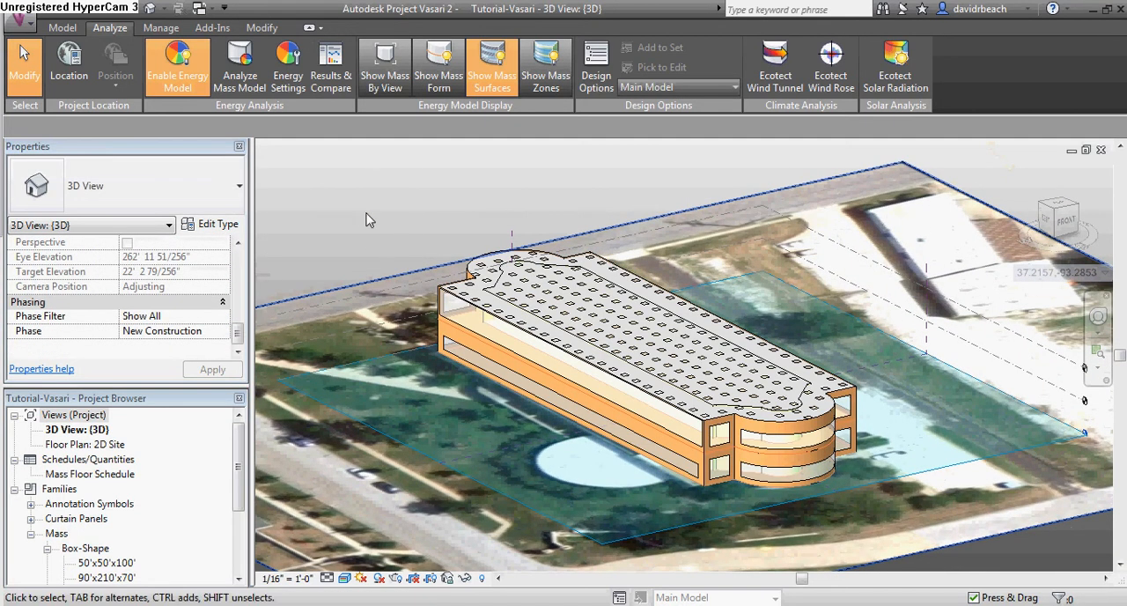
shift+middle_drag(621, 452, 652, 488)
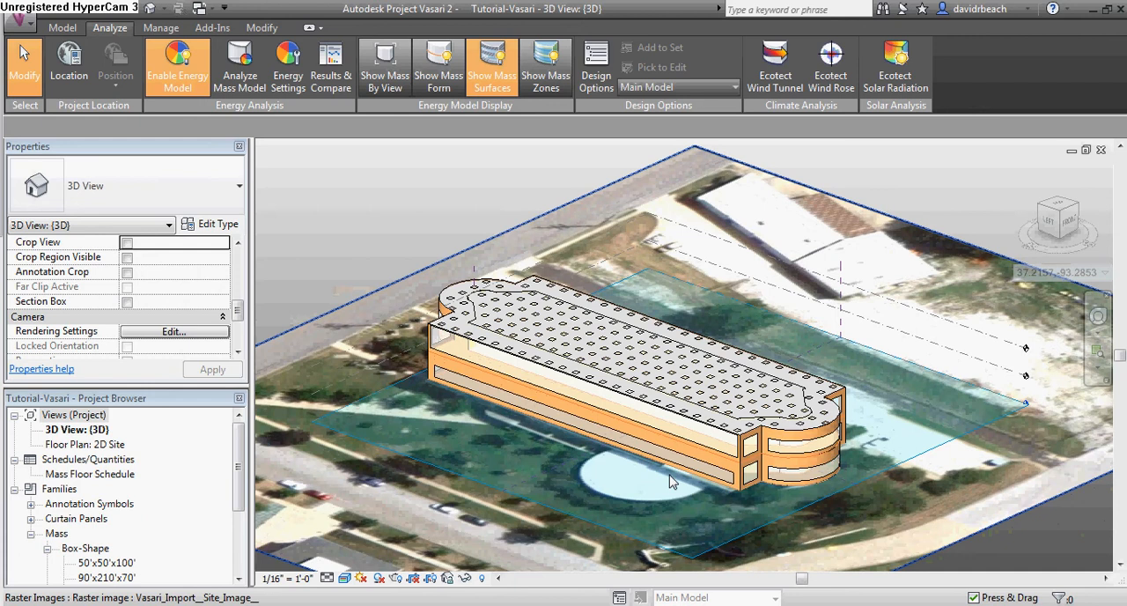
shift+middle_drag(770, 506, 737, 505)
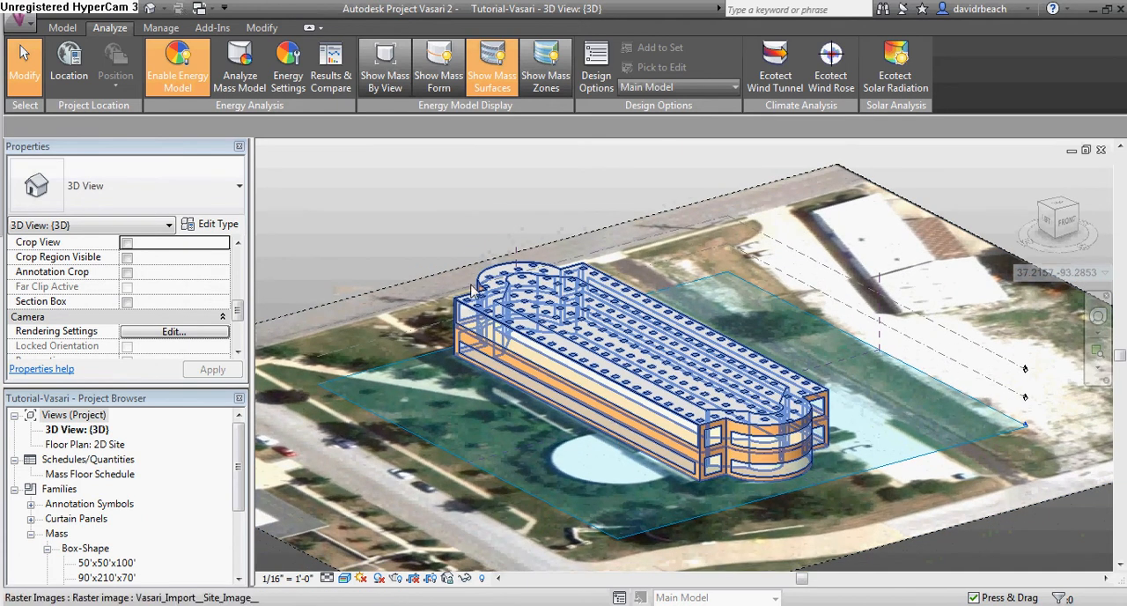
Run the mass model energy analysis with the analysis name HSA-Test1
click(231, 74)
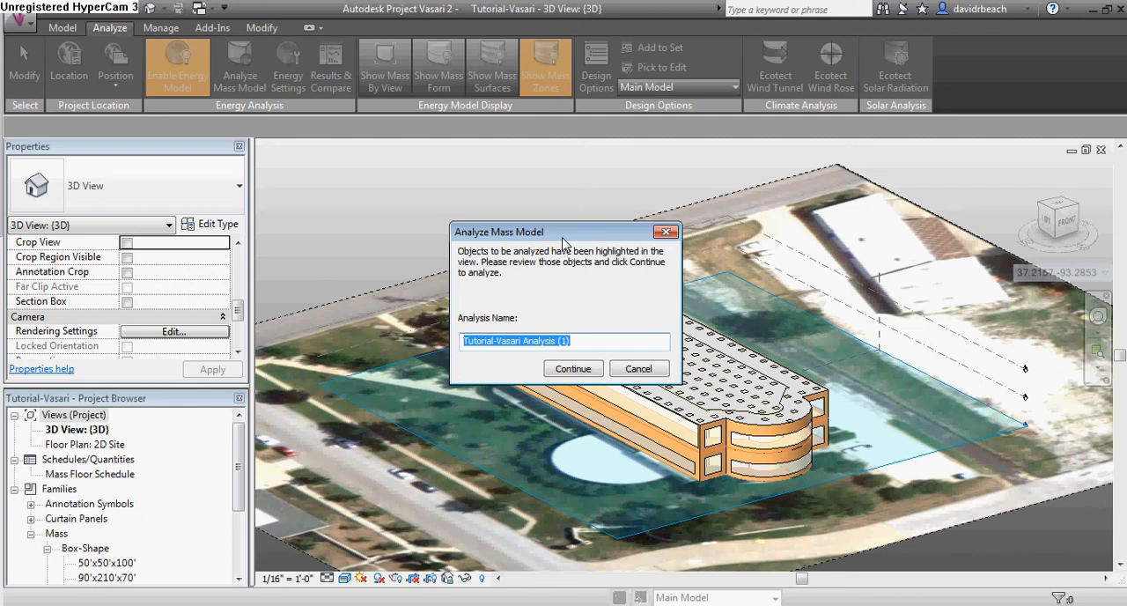
text(HSA-T)
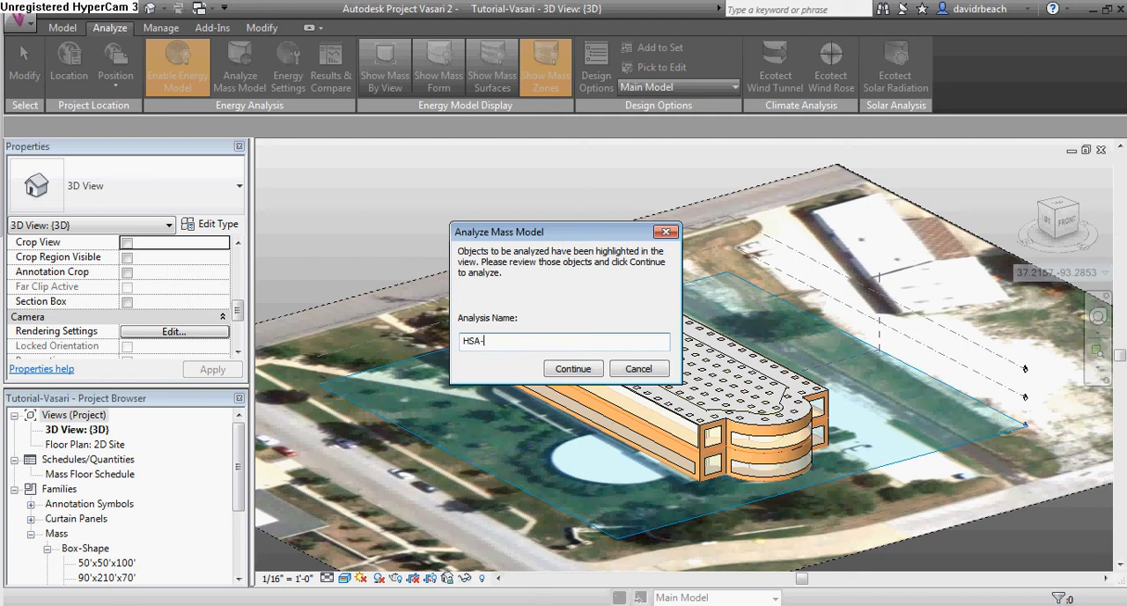
text(est1)
click(575, 370)
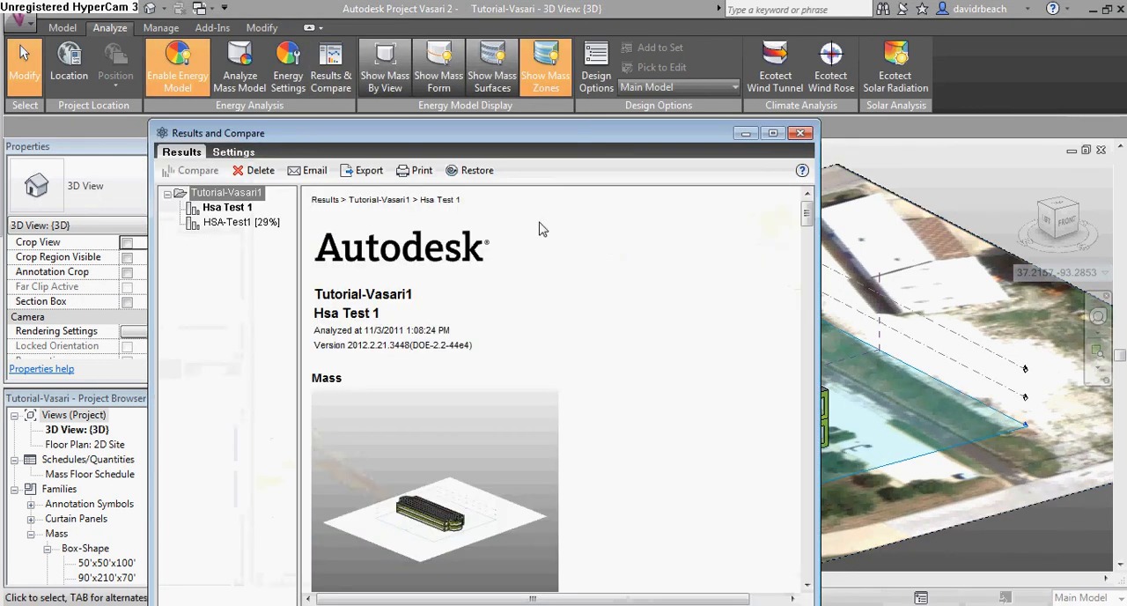
Open the HSA-Test1 analysis results and read through the report from the mass image to the humidity chart
drag(496, 146, 574, 94)
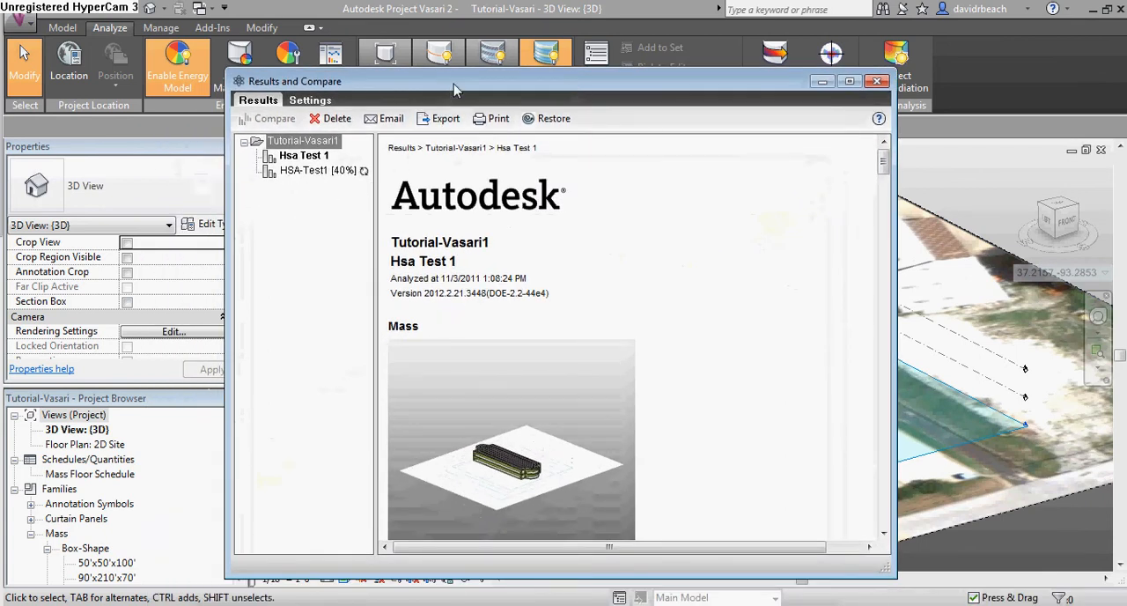
drag(456, 82, 484, 58)
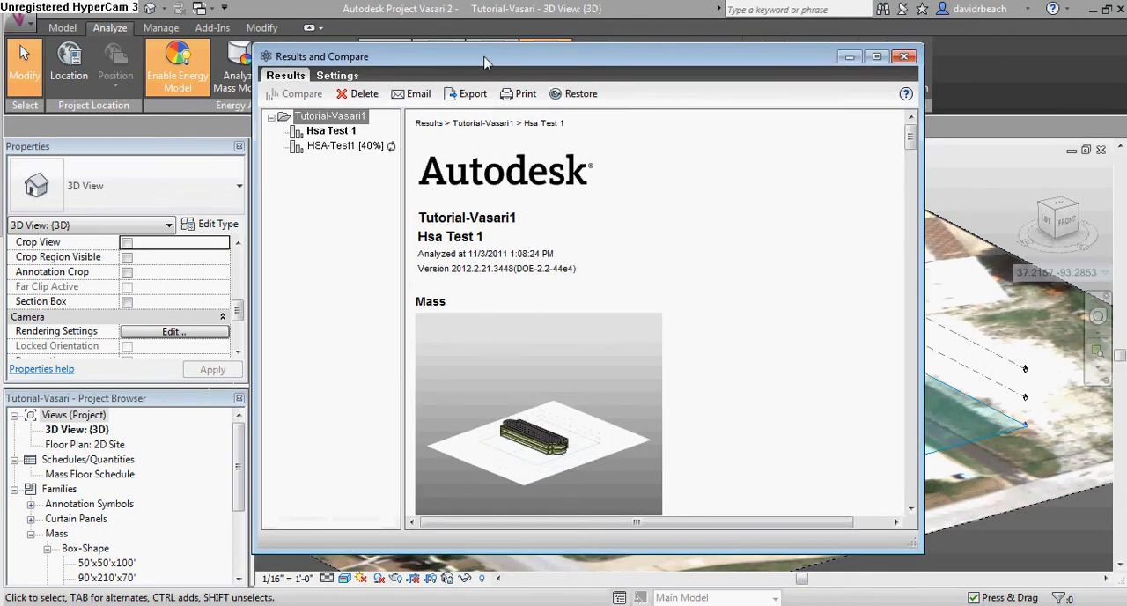
click(343, 145)
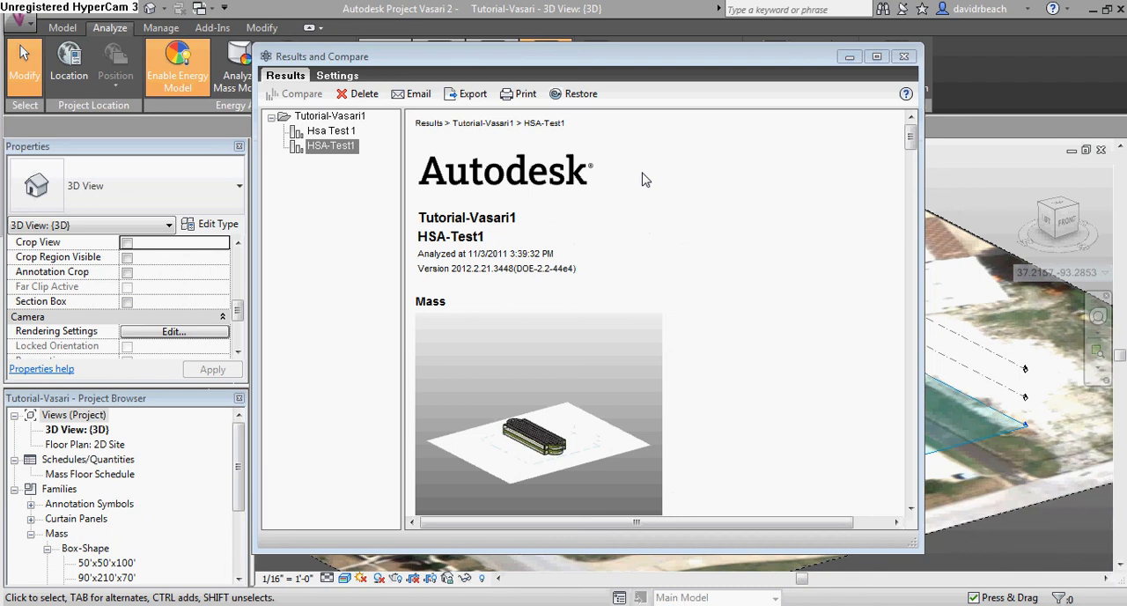
click(645, 179)
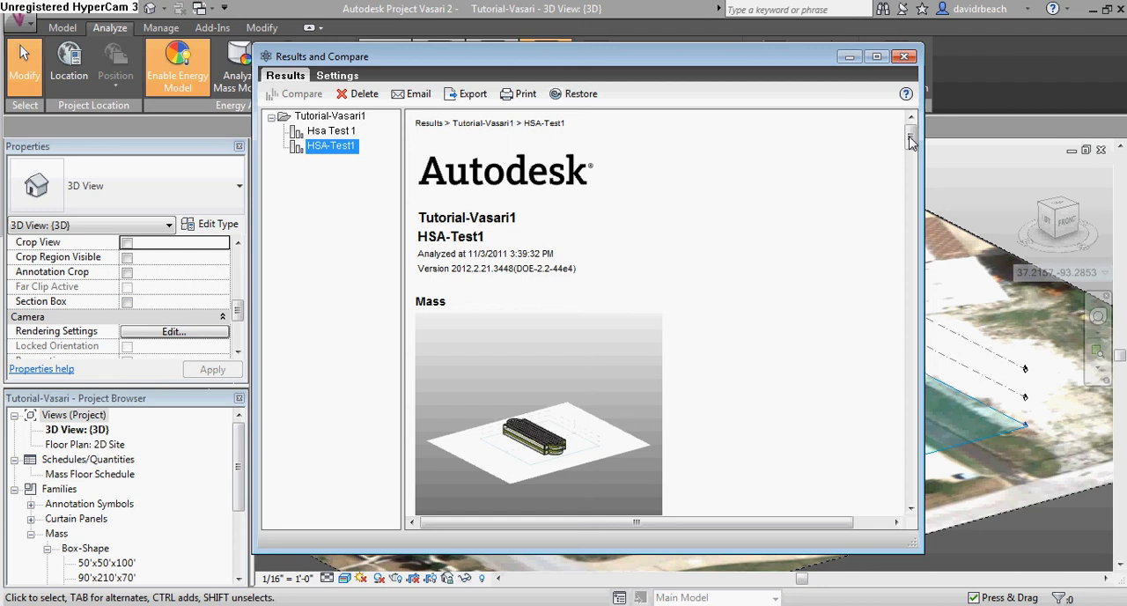
drag(911, 143, 914, 179)
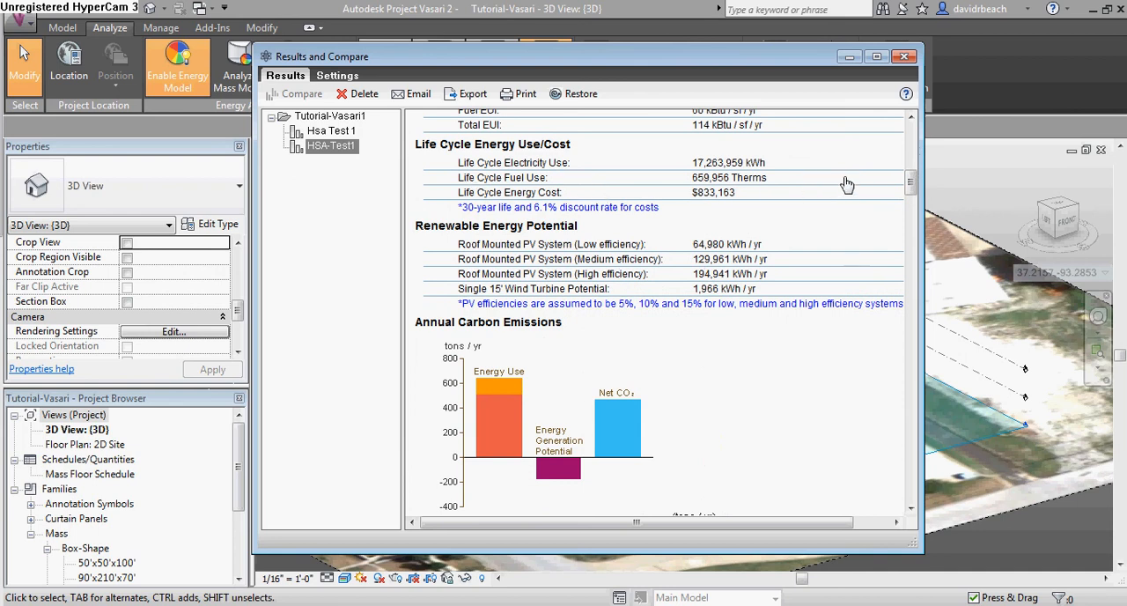
drag(912, 181, 935, 500)
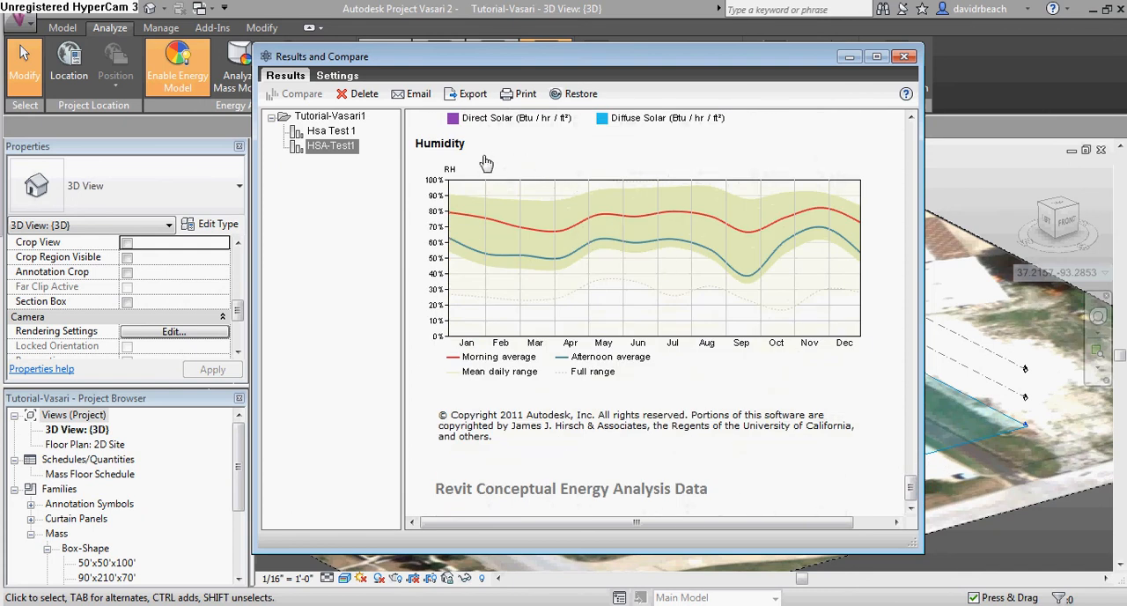
Export the HSA-Test1 report to the Desktop as a PDF file named Tutorial-Vasari1 HSA-Test1
drag(516, 59, 491, 61)
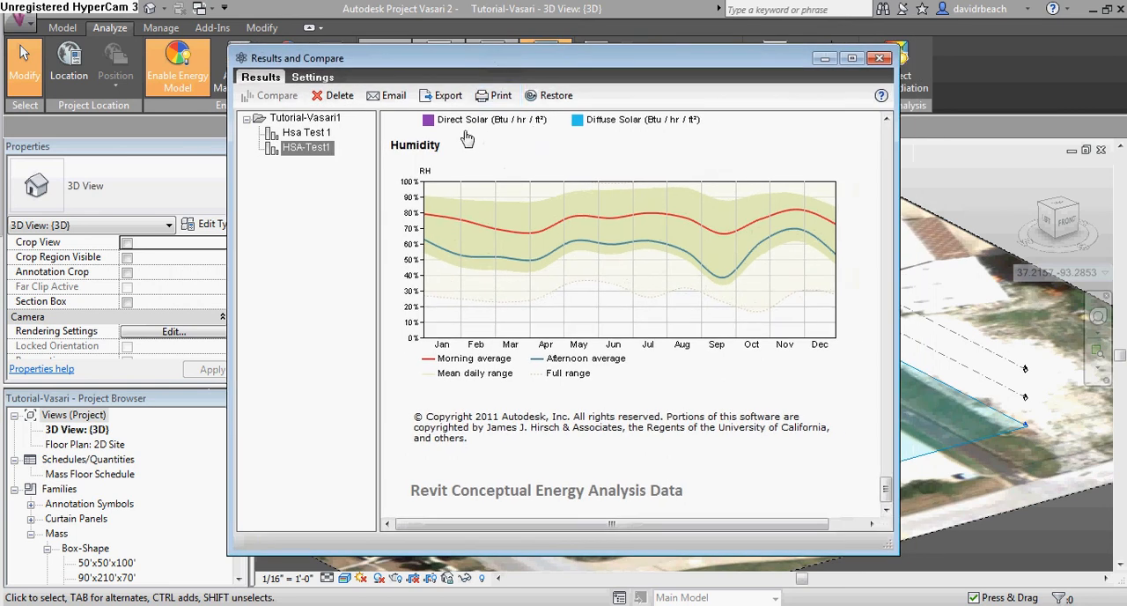
click(440, 96)
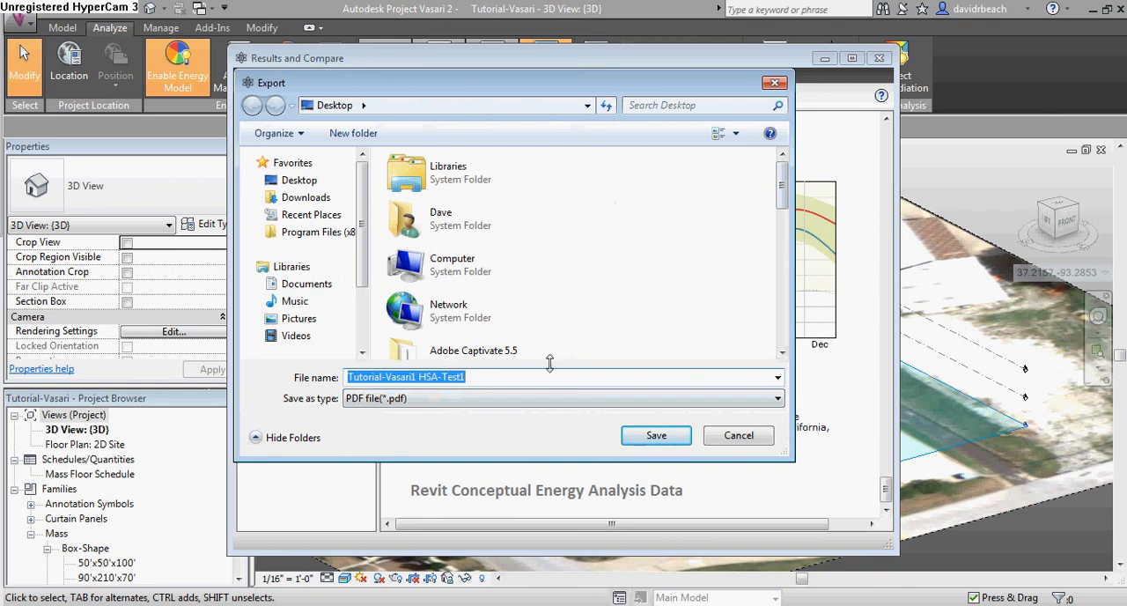
drag(511, 84, 647, 131)
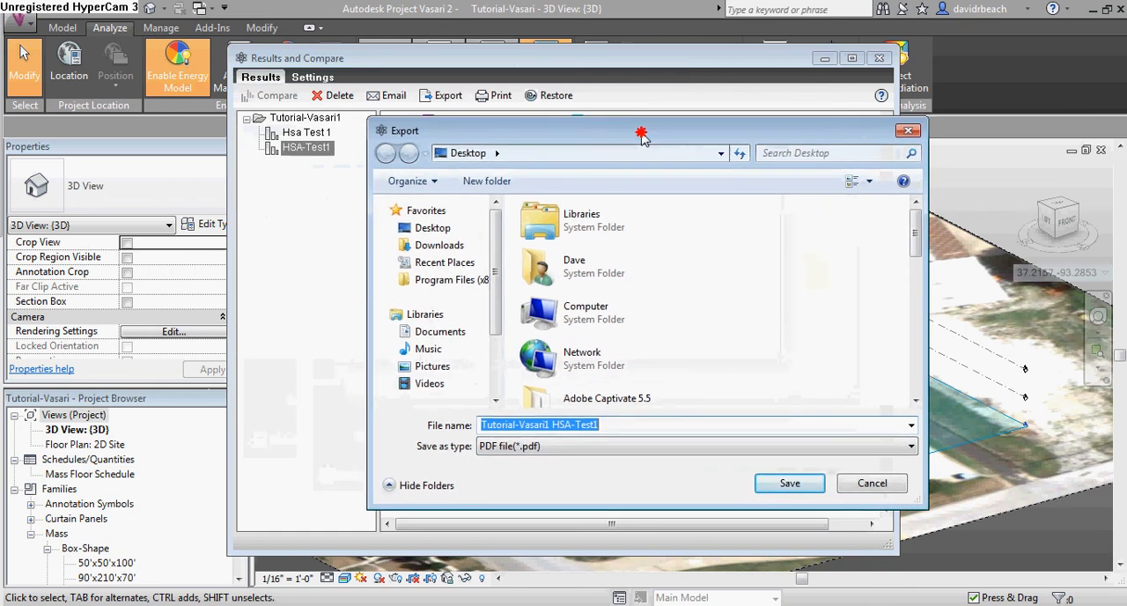
drag(539, 141, 444, 110)
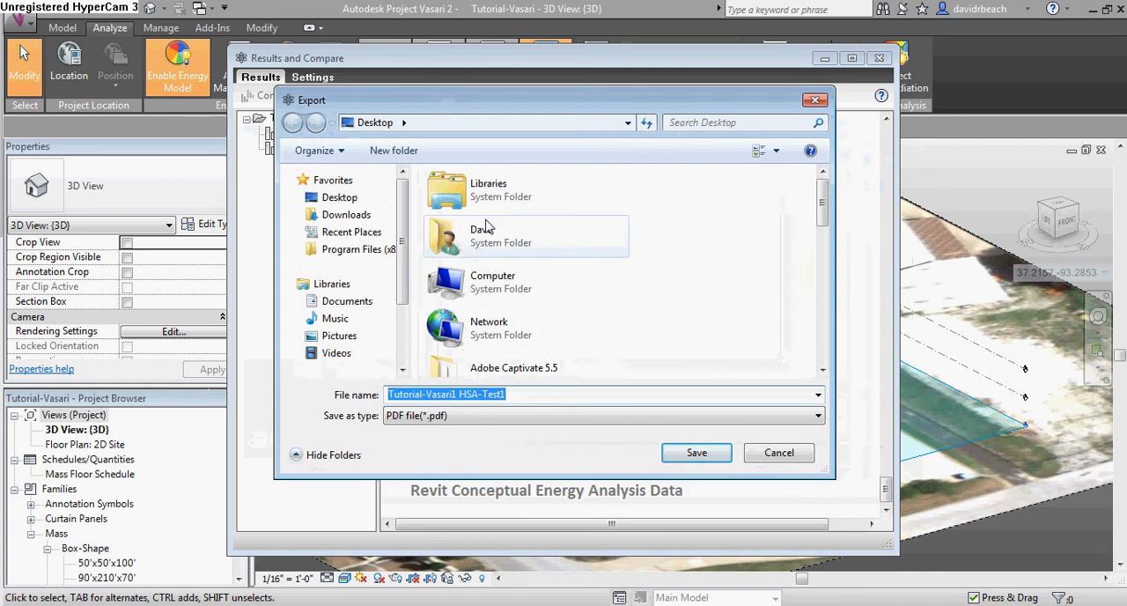
click(695, 454)
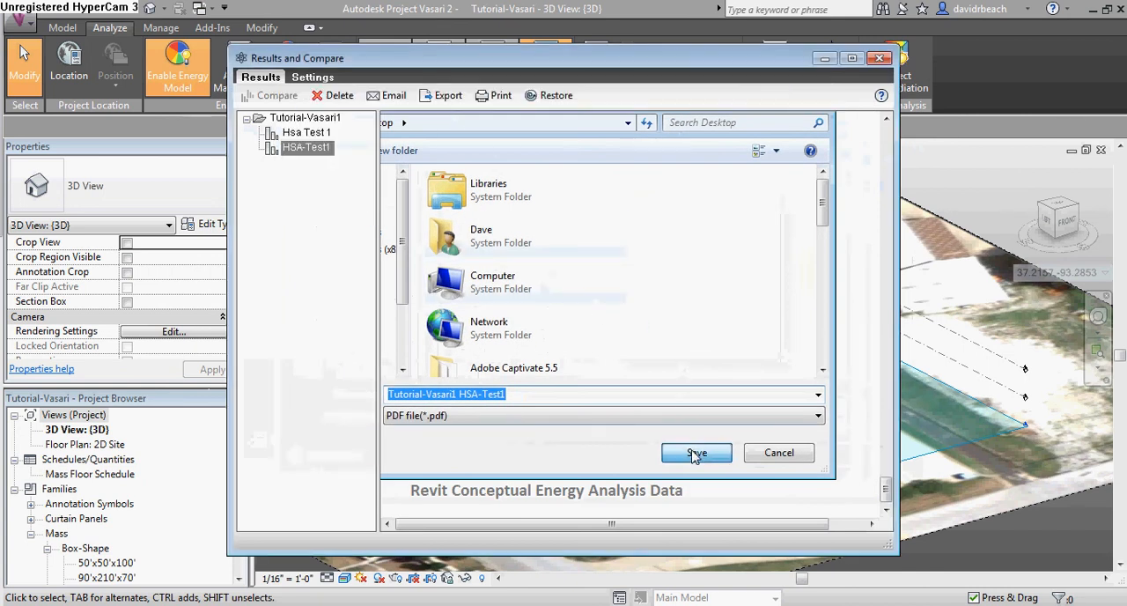
Open the exported report PDF in Adobe Acrobat, look through it to the last page, and return to the Vasari model
key(super)
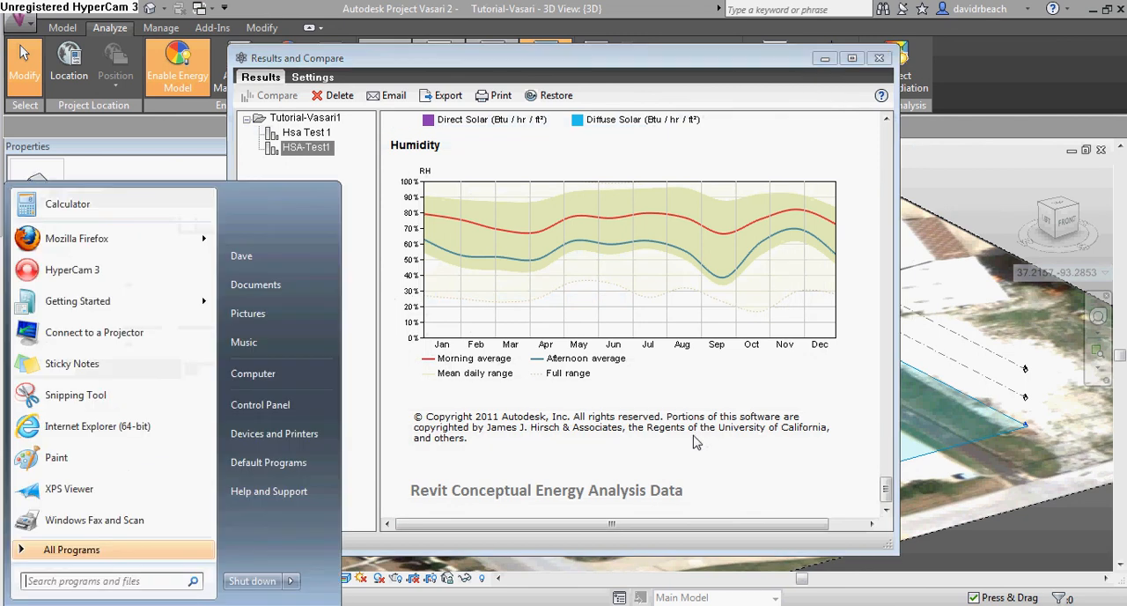
click(283, 368)
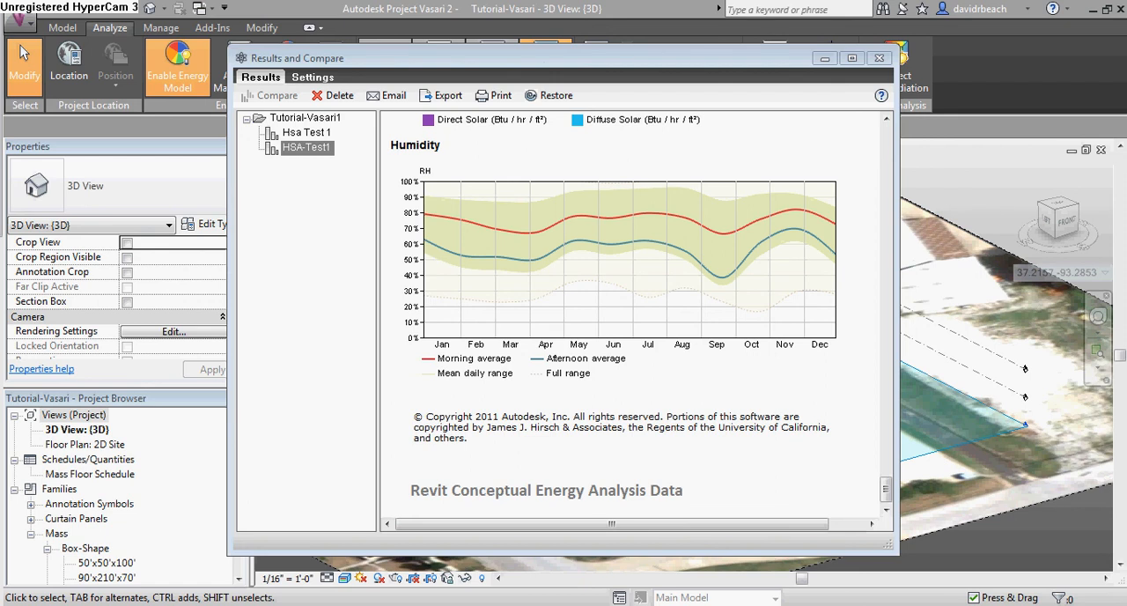
drag(0, 132, 352, 202)
drag(599, 55, 606, 24)
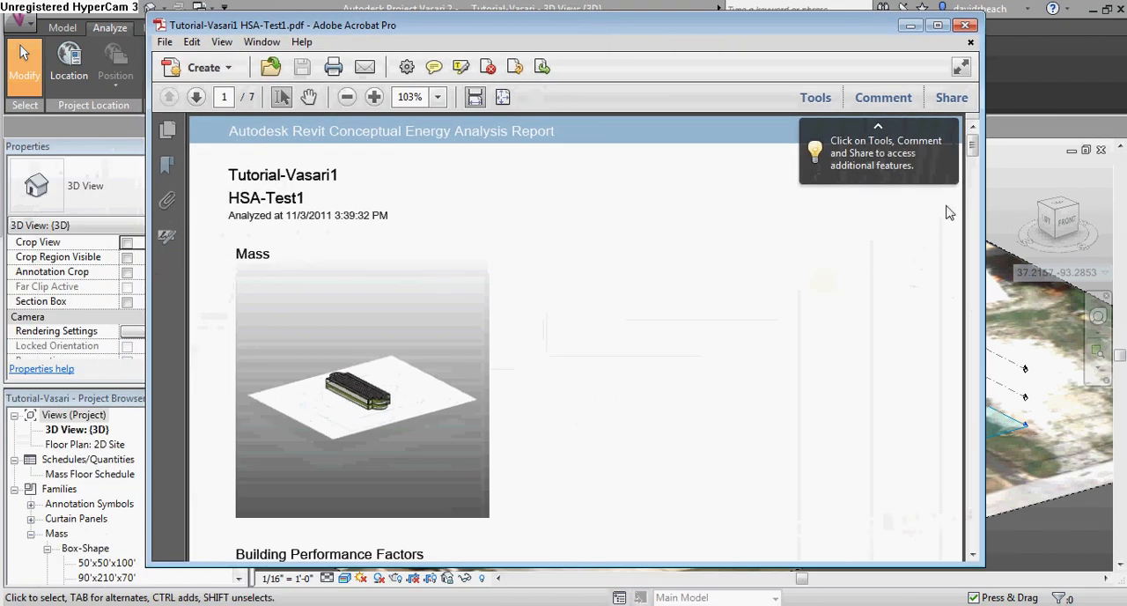
drag(973, 146, 973, 530)
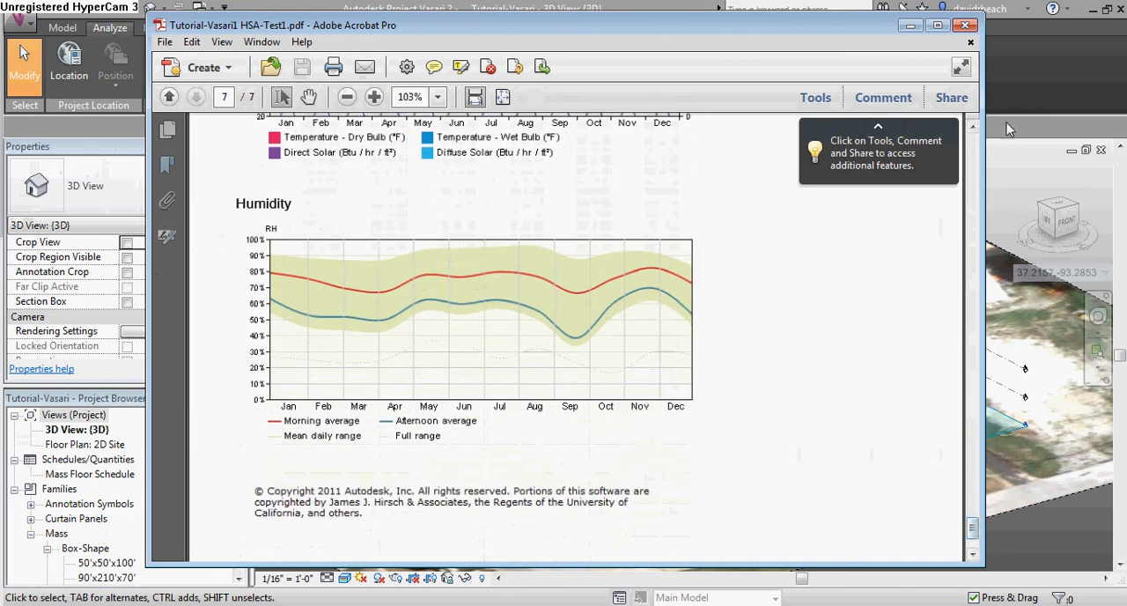
click(1036, 88)
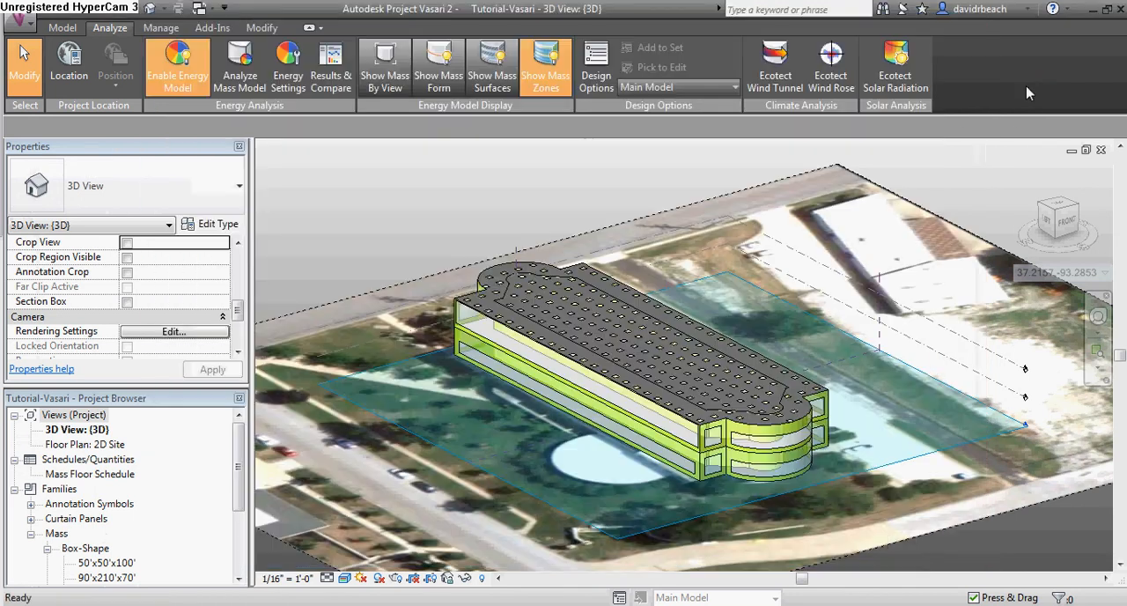
middle_drag(649, 270, 651, 255)
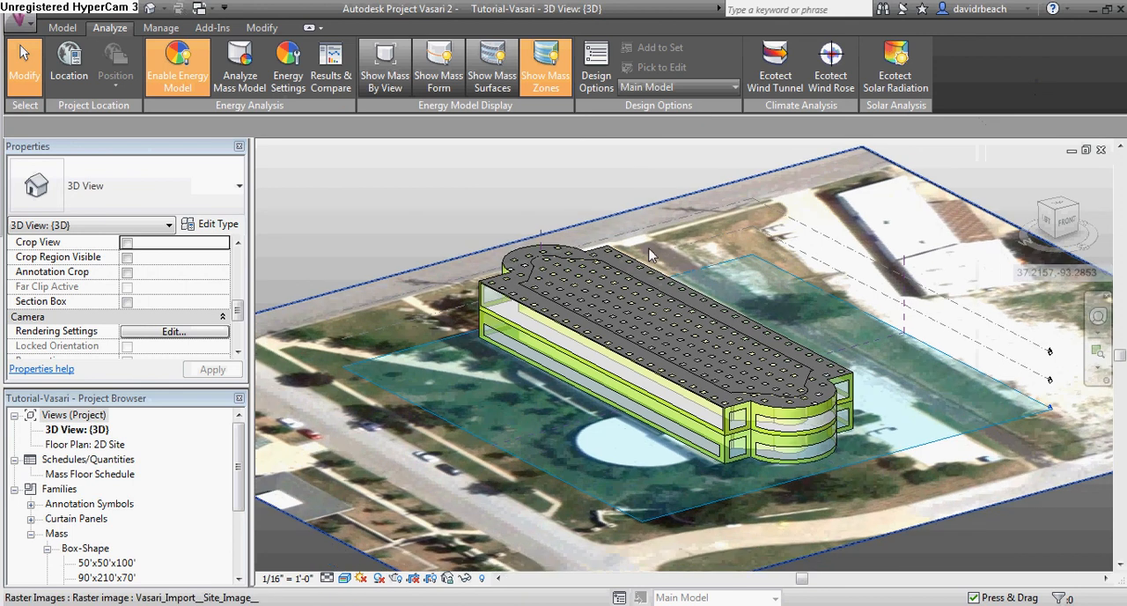
scroll(647, 249, down, 2)
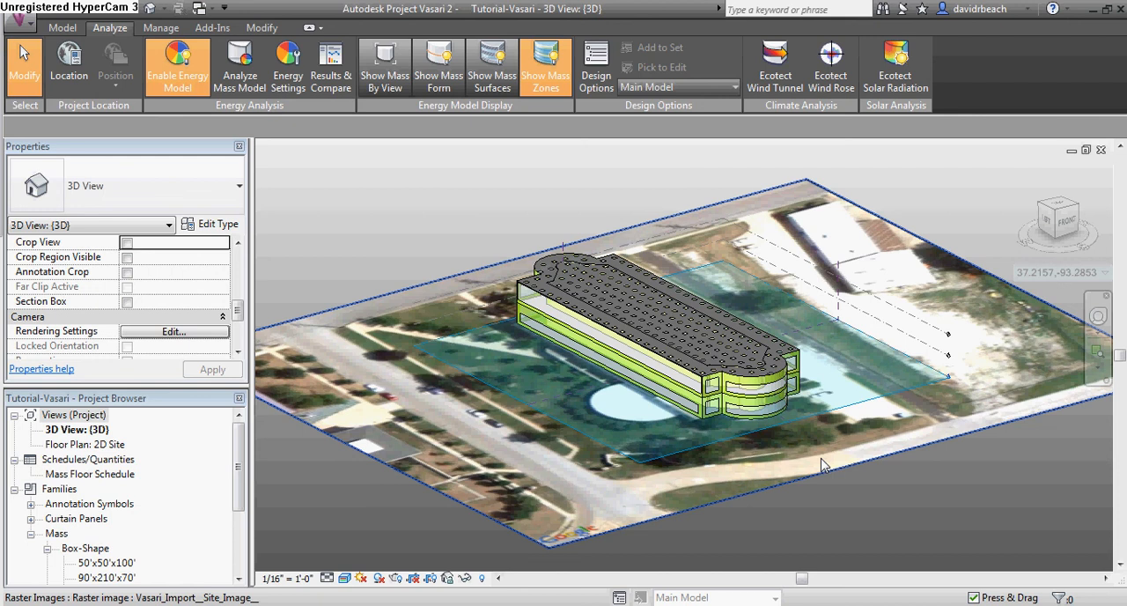
key(alt)
key(alt+Tab)
key(Tab)
key(Tab)
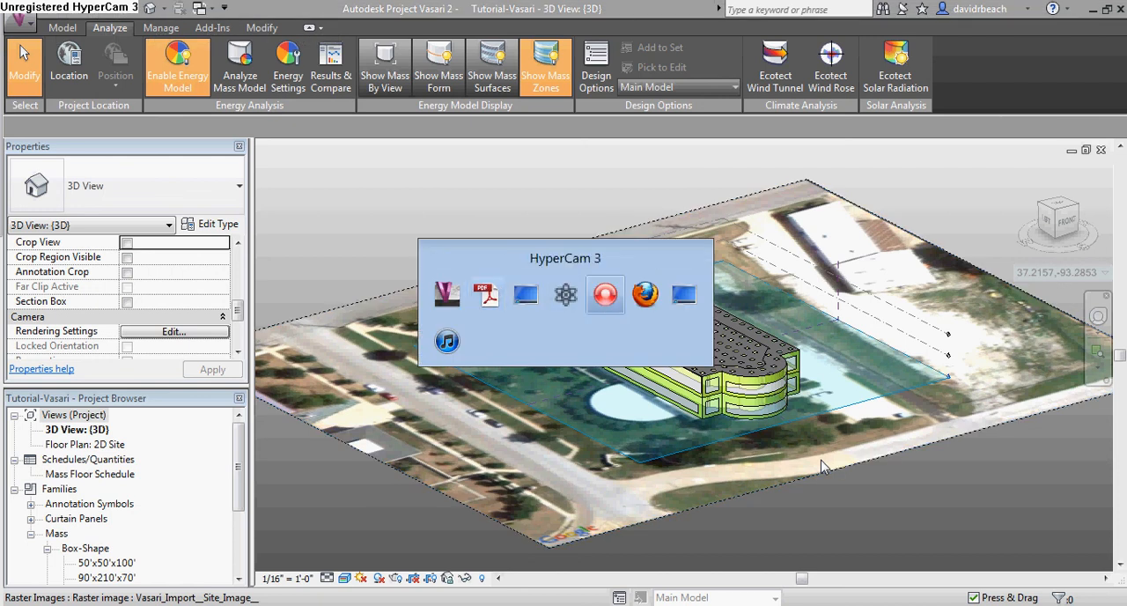